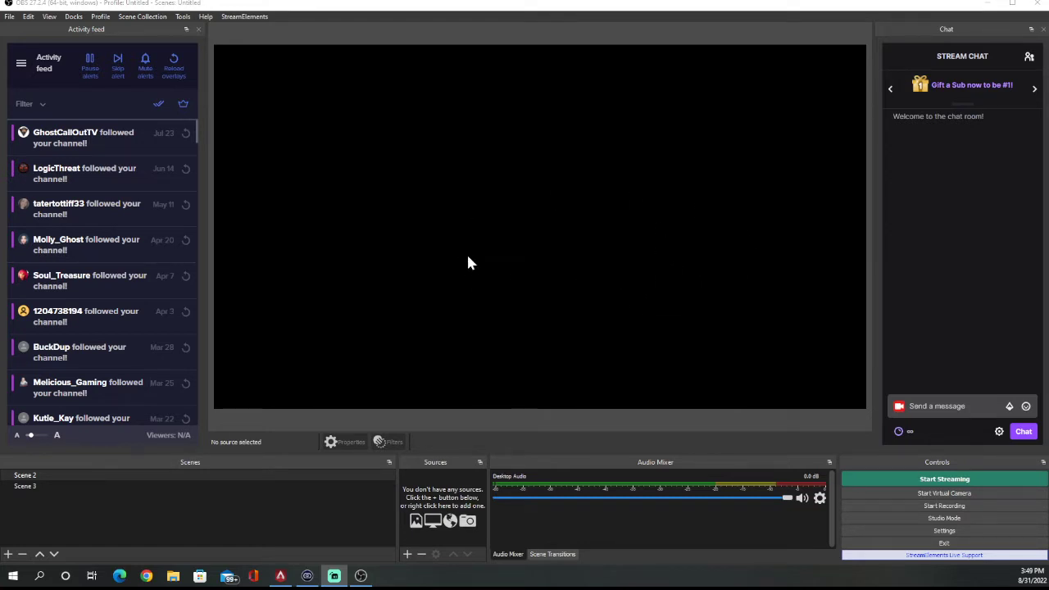
- Set the base canvas resolution to 1080x1920 and the output resolution to 1920x1080 in the video settings
left_click(889, 530)
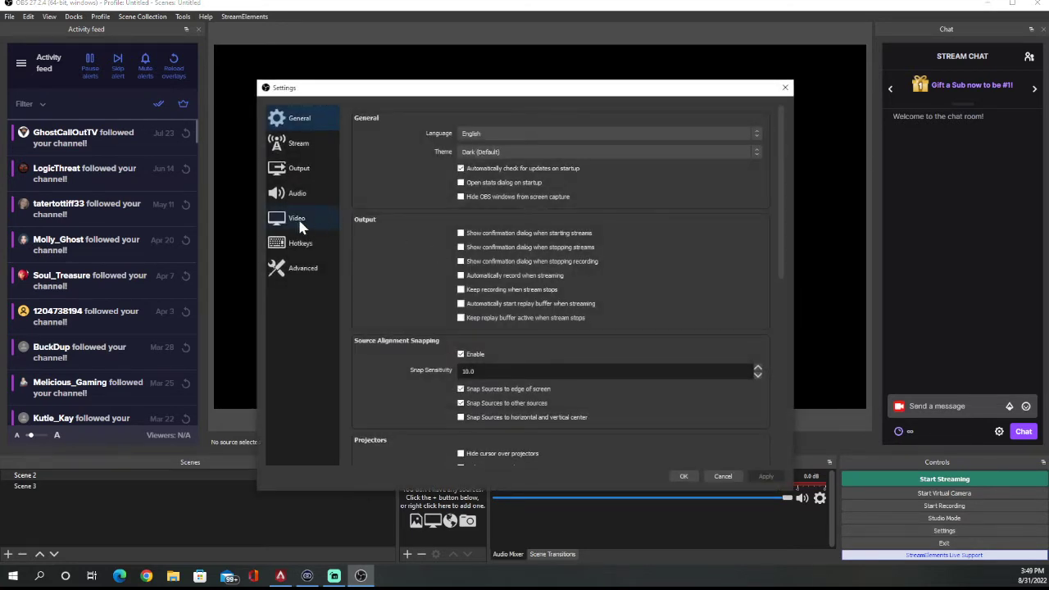
left_click(297, 219)
double_click(471, 118)
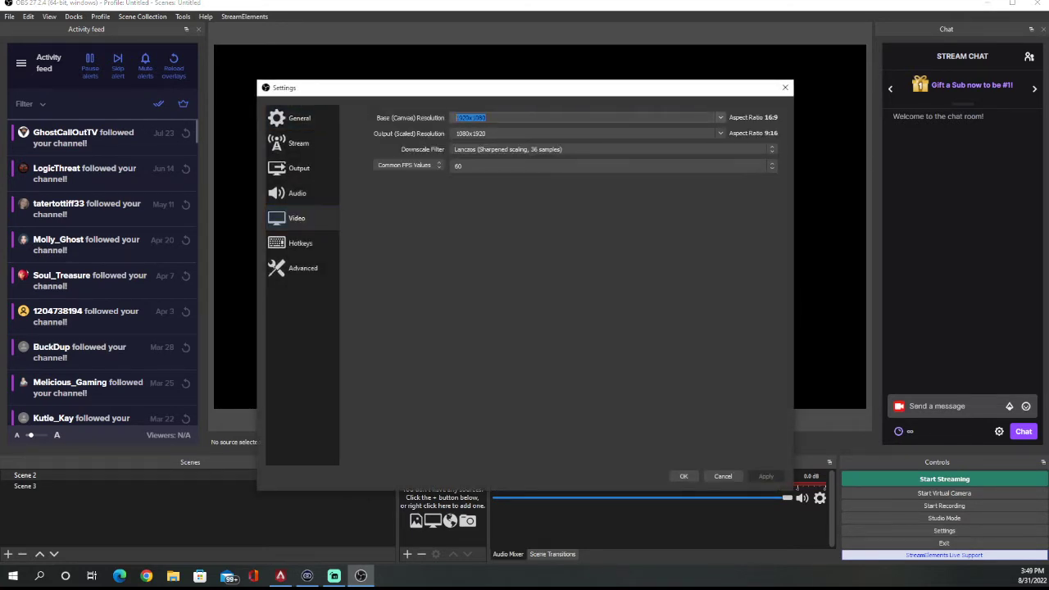
type("1080")
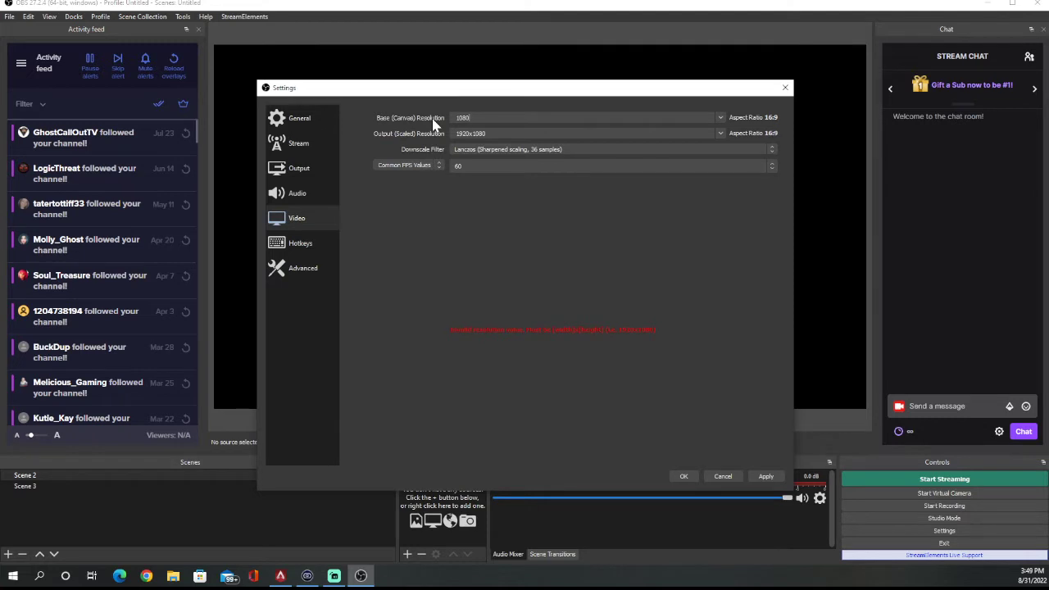
type("x1920")
key("Tab")
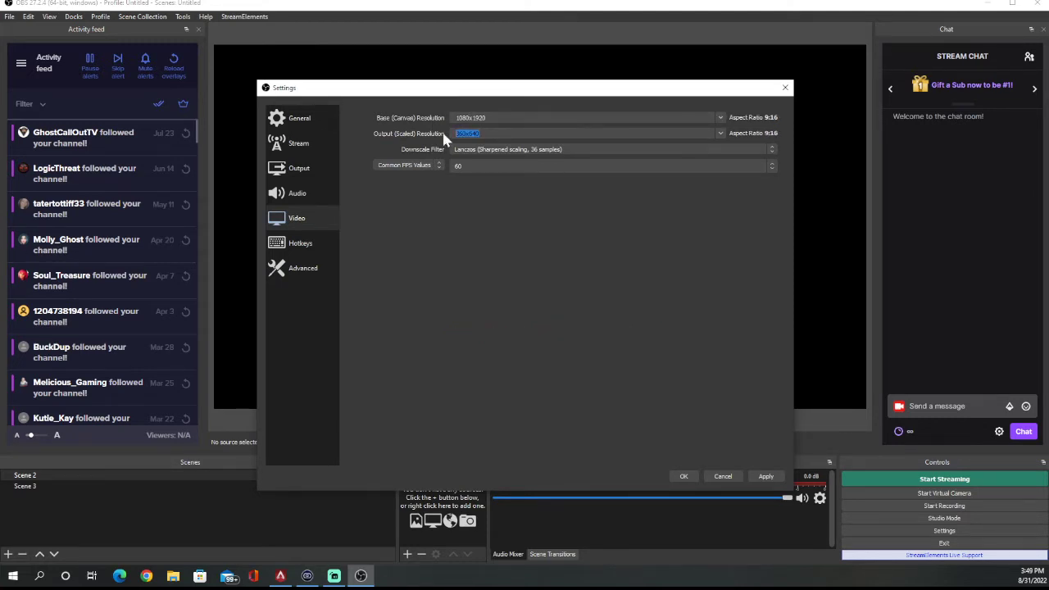
type("1920x1080")
left_click(767, 476)
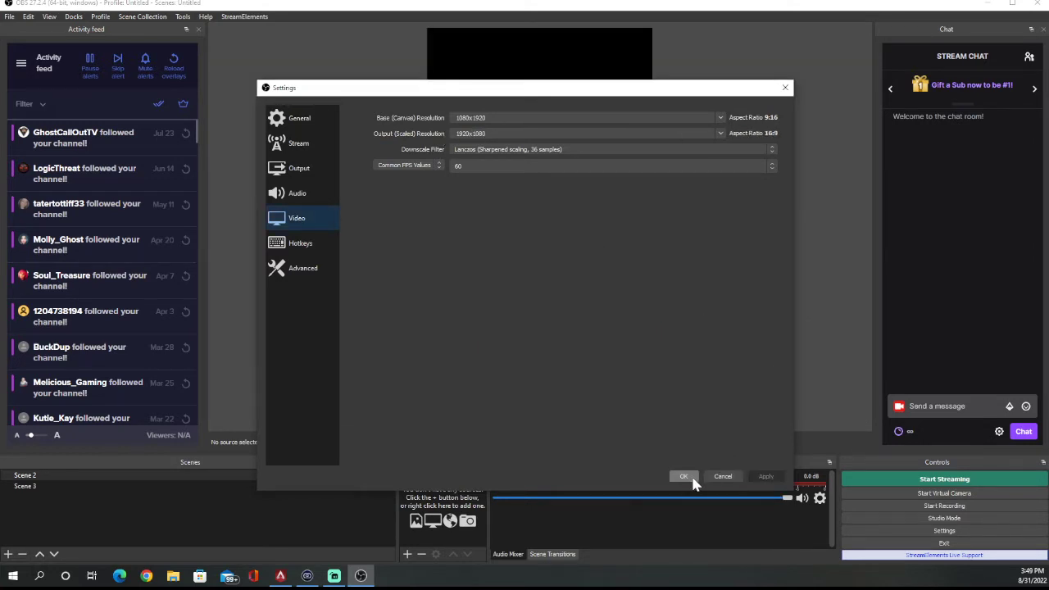
left_click(684, 476)
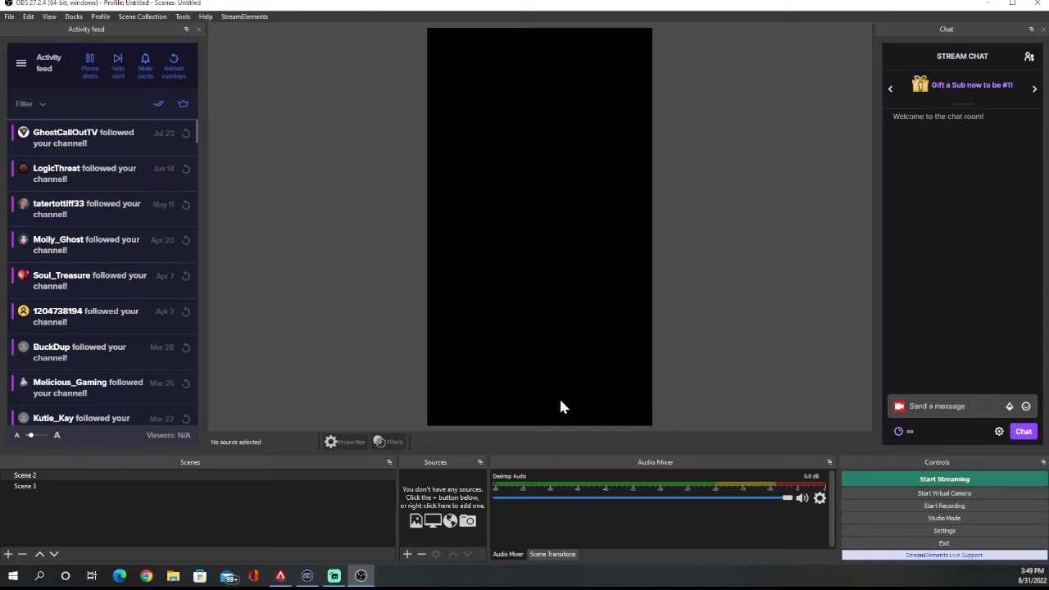
- Add a new image source named Image to Scene 2
left_click(407, 554)
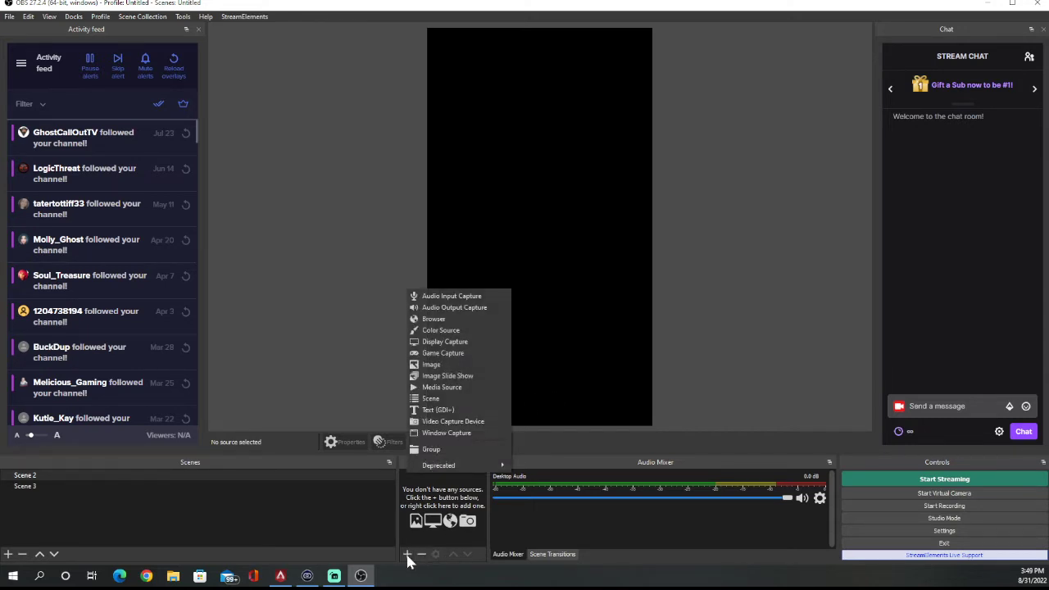
left_click(479, 363)
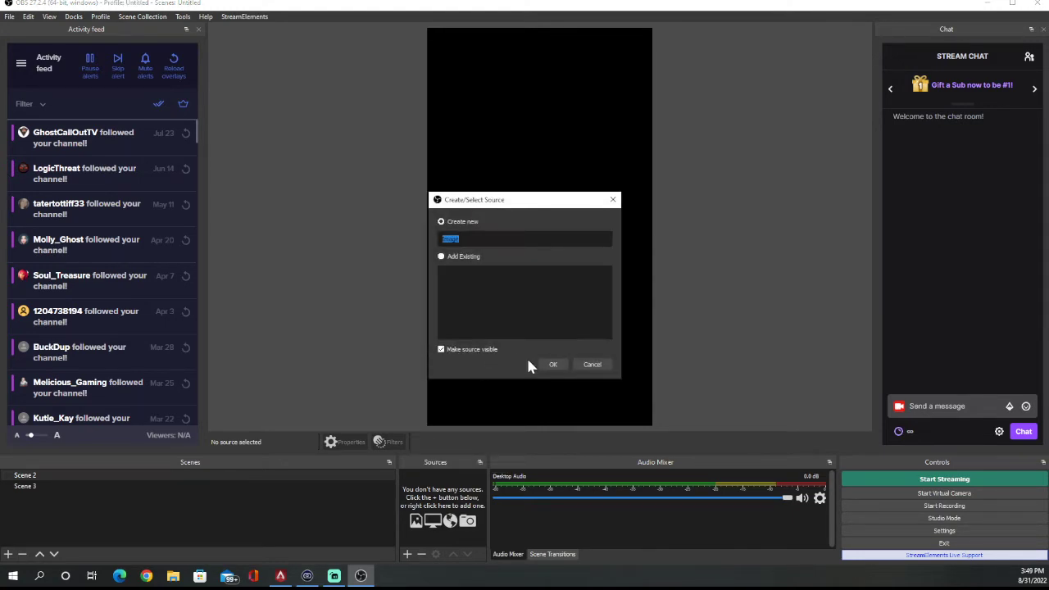
left_click(549, 364)
- Load nintendo overlay.png from the Downloads folder as the new source's image
left_click(668, 360)
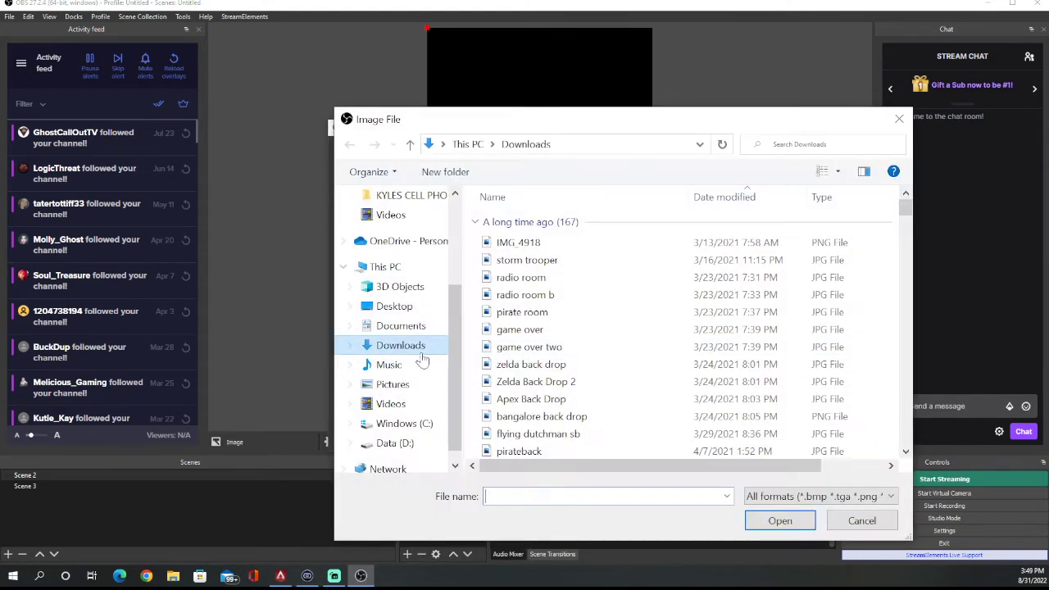
scroll(533, 399, "down", 5)
scroll(533, 399, "down", 15)
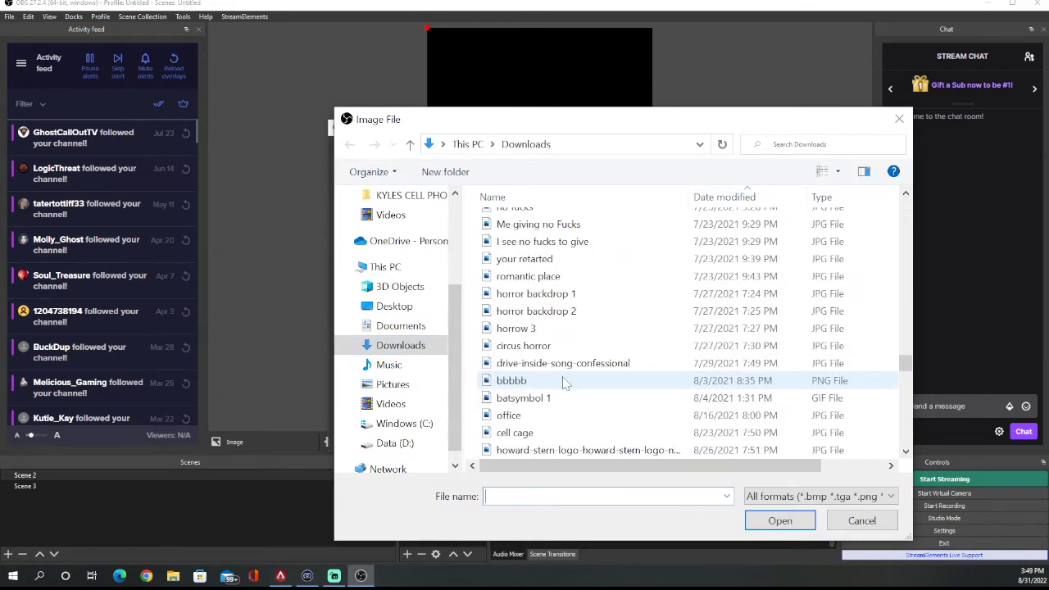
scroll(564, 383, "down", 20)
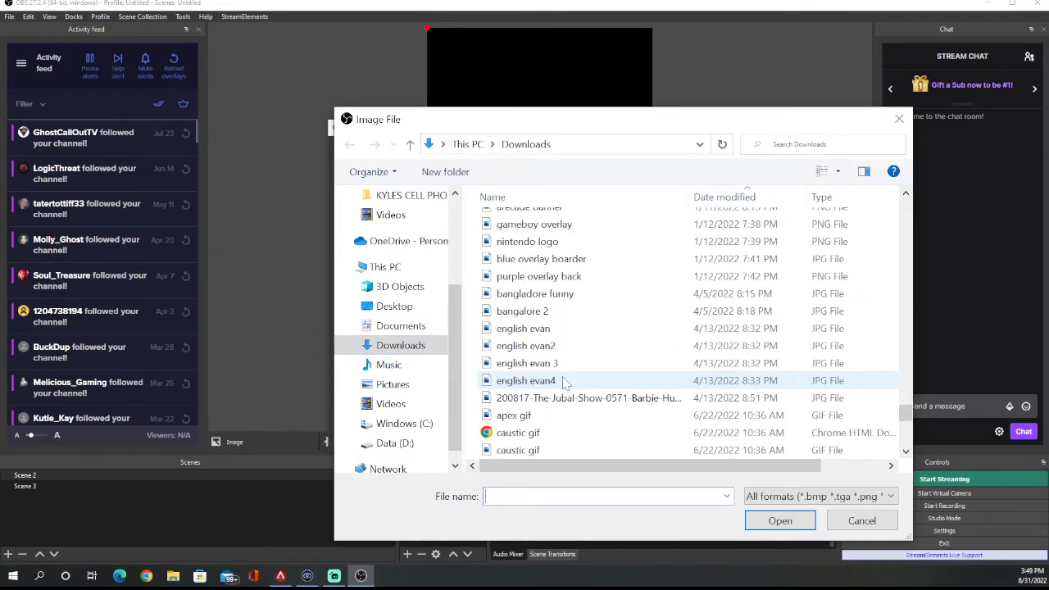
scroll(564, 383, "down", 3)
scroll(563, 383, "up", 4)
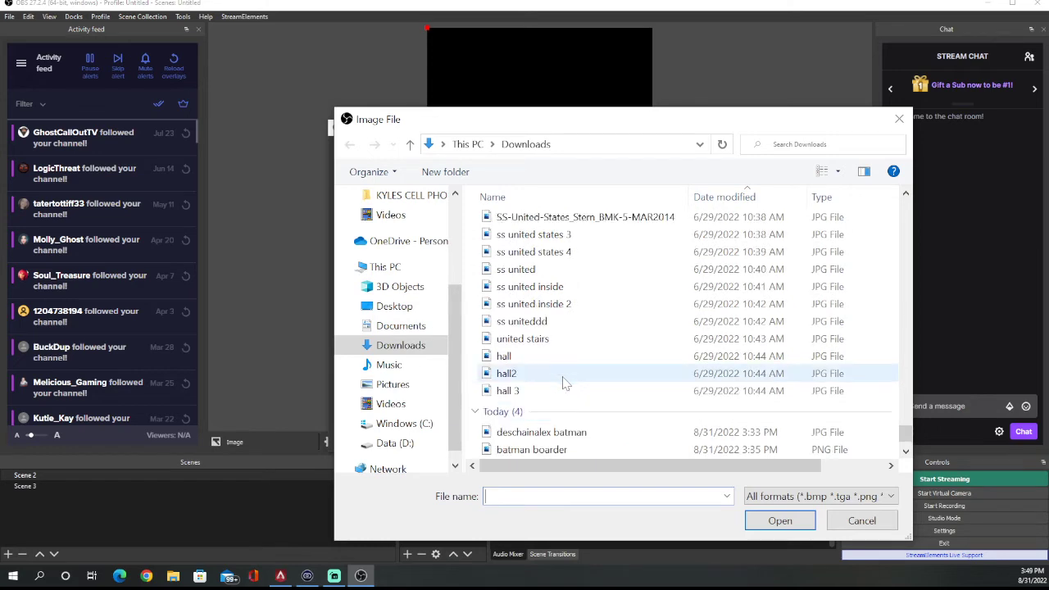
scroll(564, 382, "up", 20)
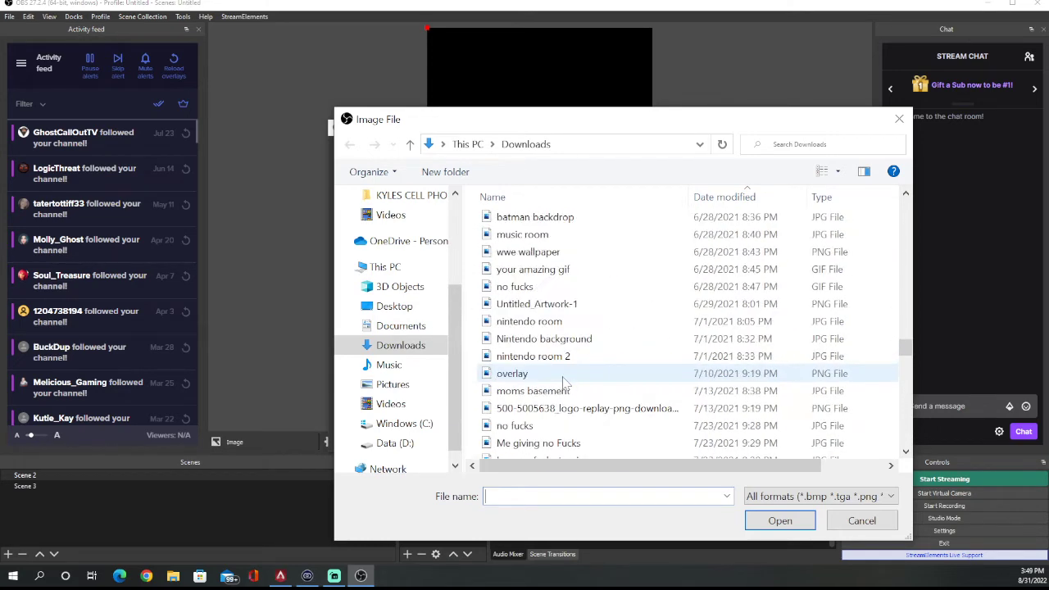
scroll(564, 383, "up", 6)
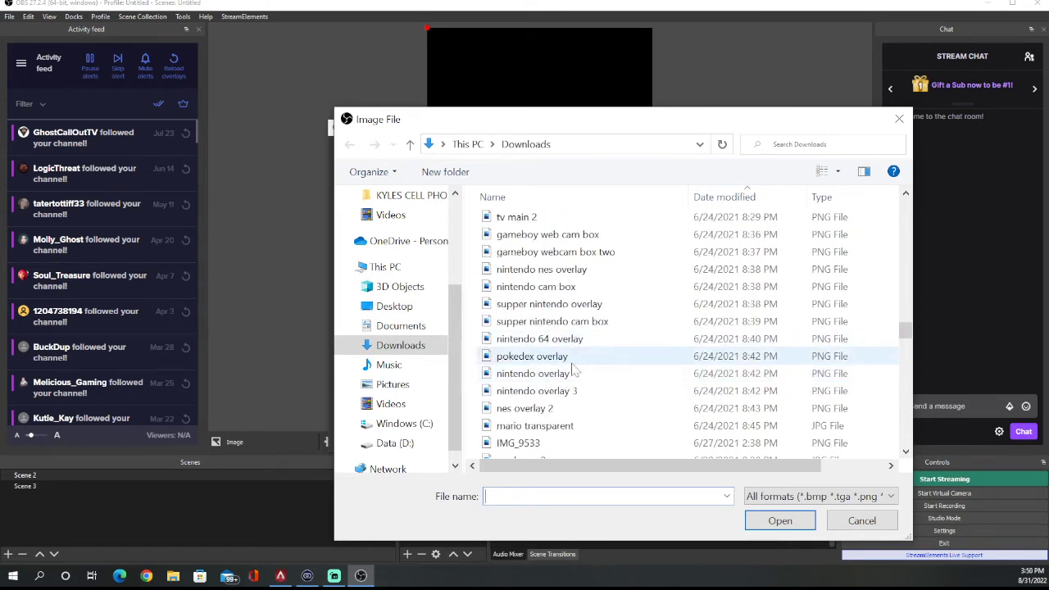
left_click(562, 375)
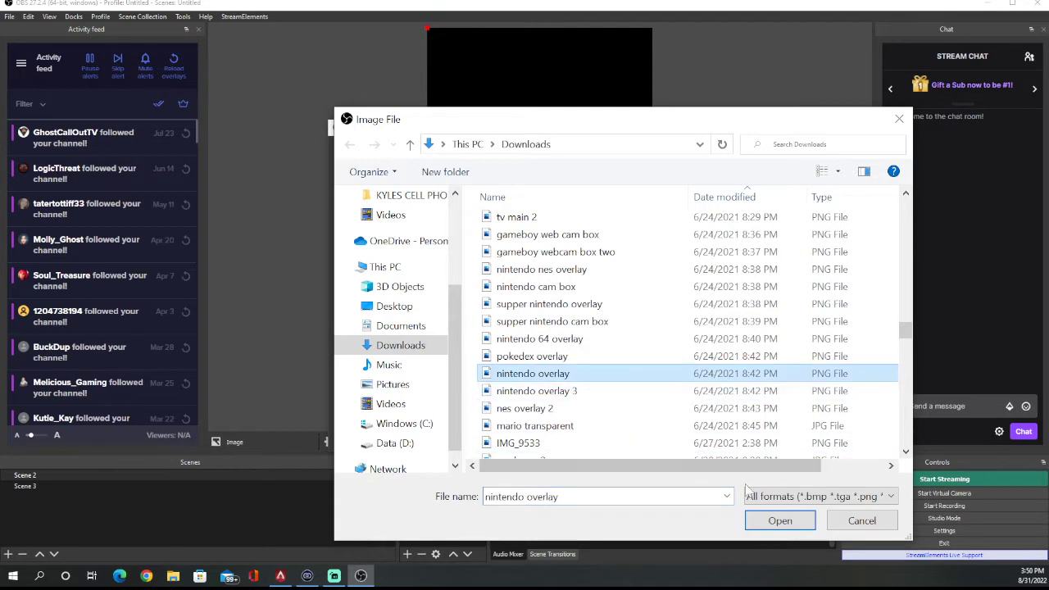
left_click(803, 527)
left_click(656, 434)
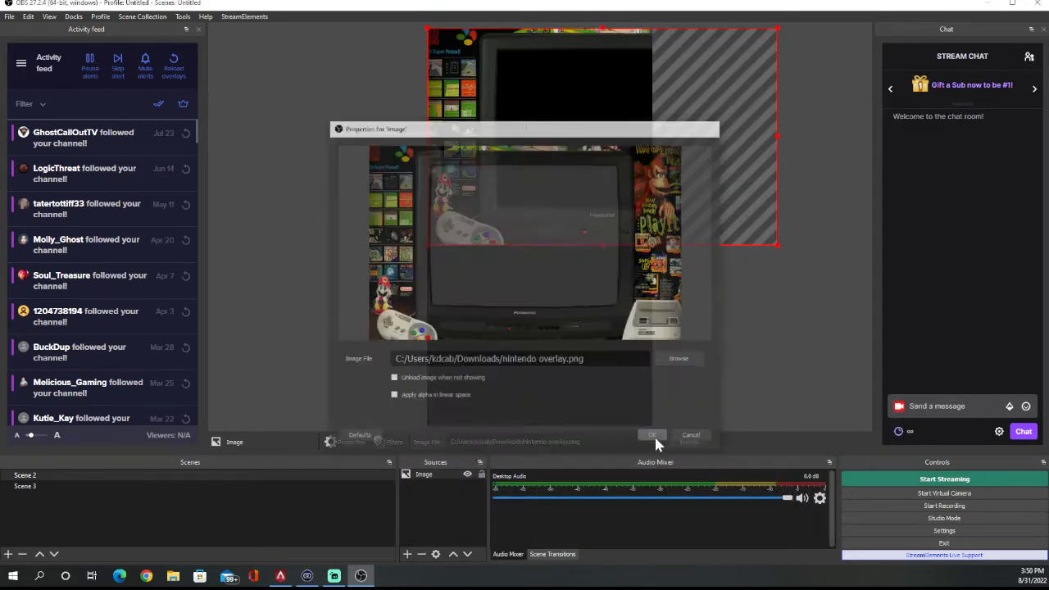
- Enlarge and shift the overlay image so its TV screen fills the vertical canvas
left_click_drag(621, 218, 554, 211)
left_click_drag(632, 228, 686, 412)
left_click_drag(726, 317, 492, 338)
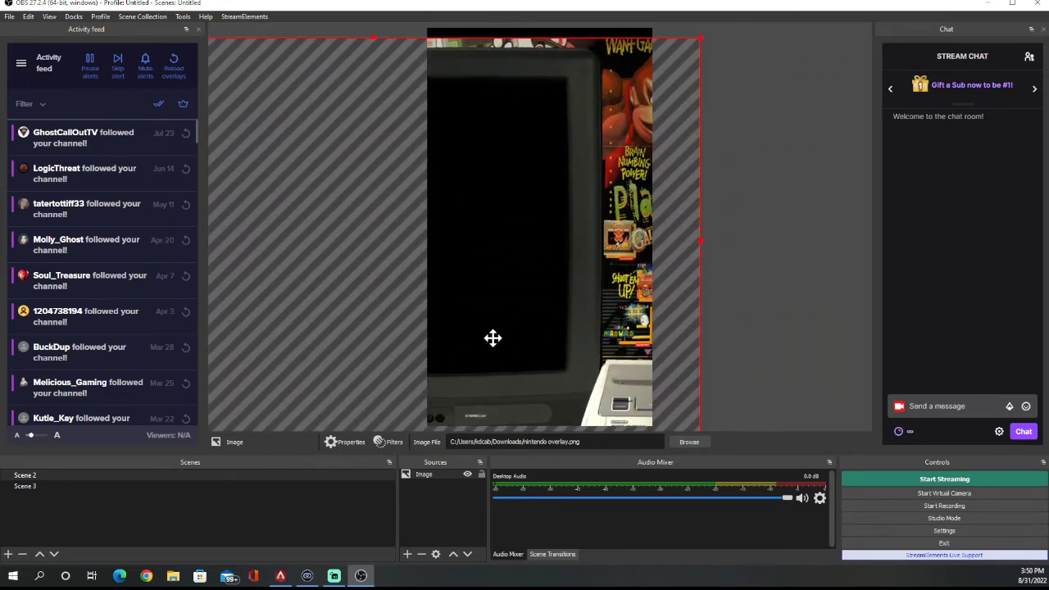
left_click_drag(697, 35, 766, 22)
left_click_drag(591, 155, 705, 150)
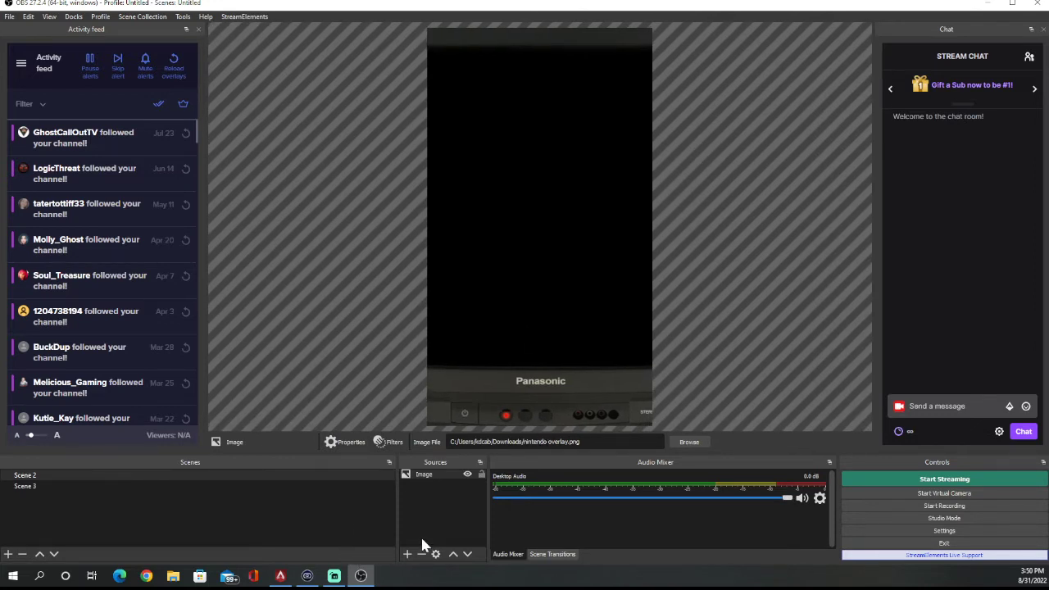
left_click(407, 555)
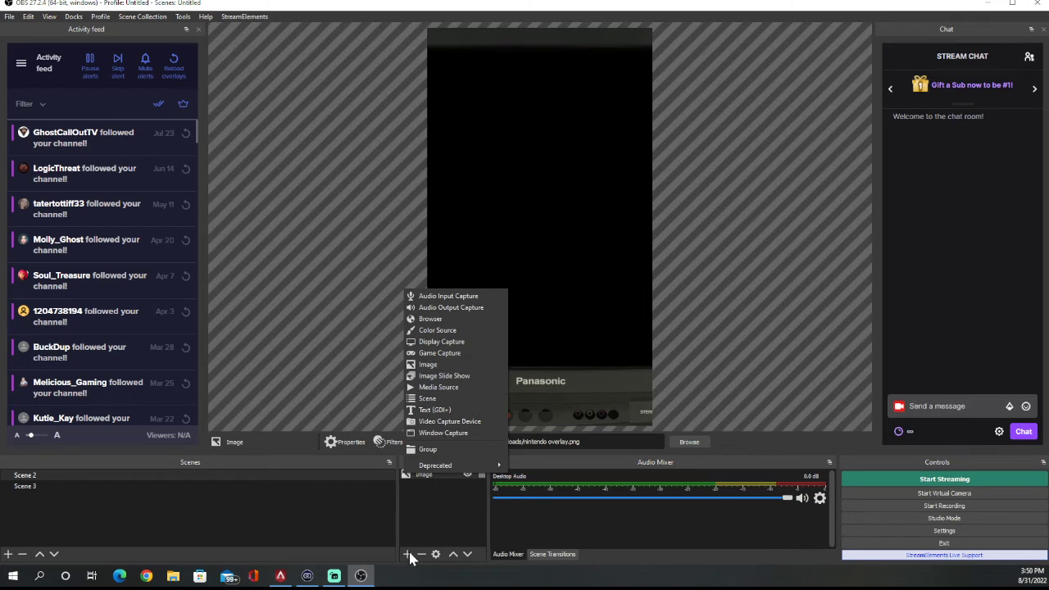
left_click(429, 520)
left_click(525, 381)
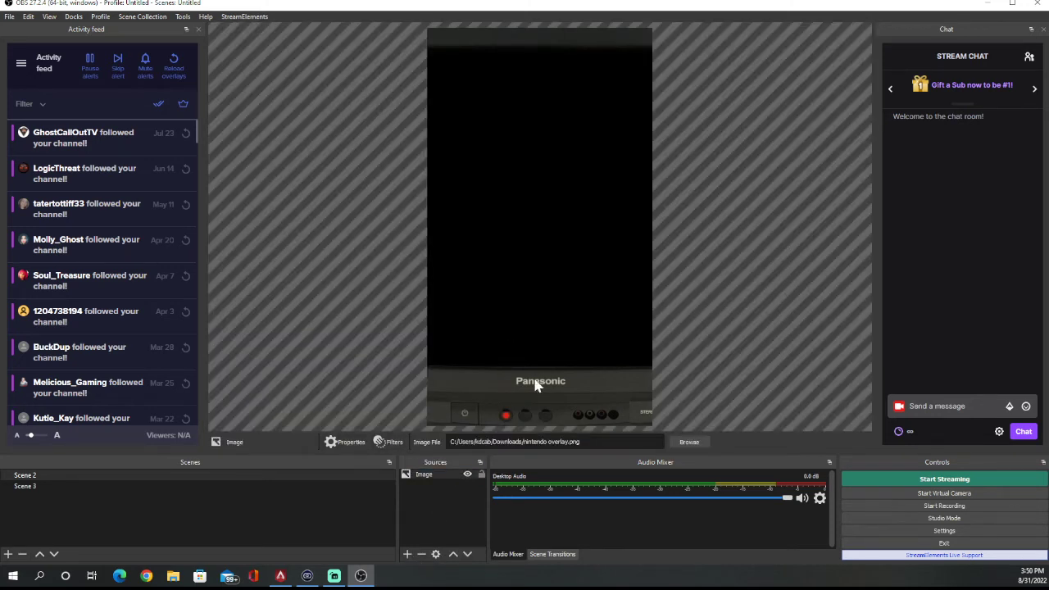
double_click(418, 475)
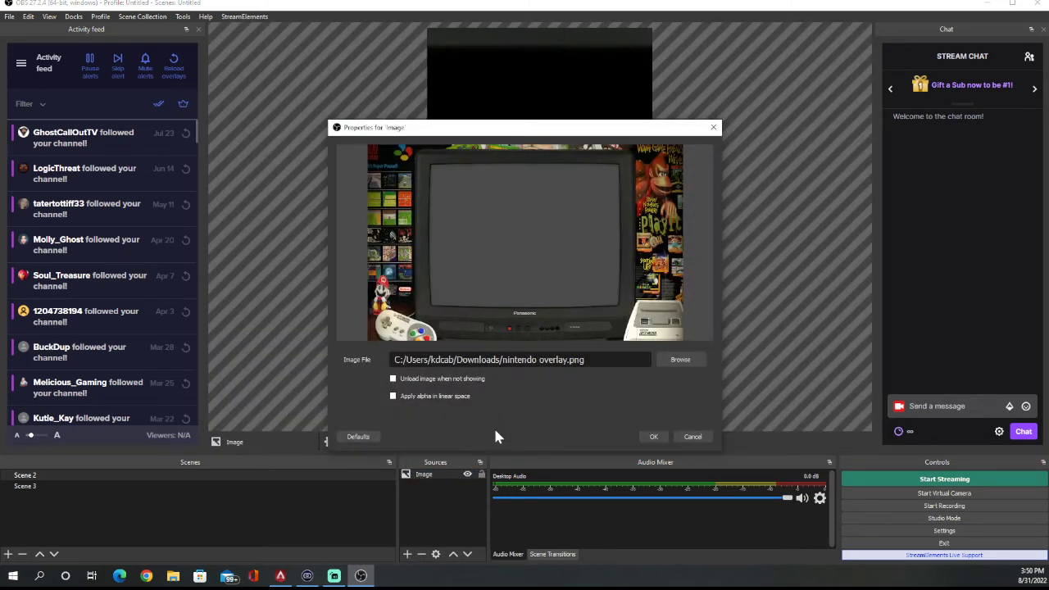
left_click(655, 435)
- Shrink the overlay image to the canvas height and center its TV horizontally on the canvas
left_click_drag(558, 199, 488, 306)
mouse_move(688, 196)
left_mouse_down()
mouse_move(590, 257)
mouse_move(695, 196)
left_mouse_up()
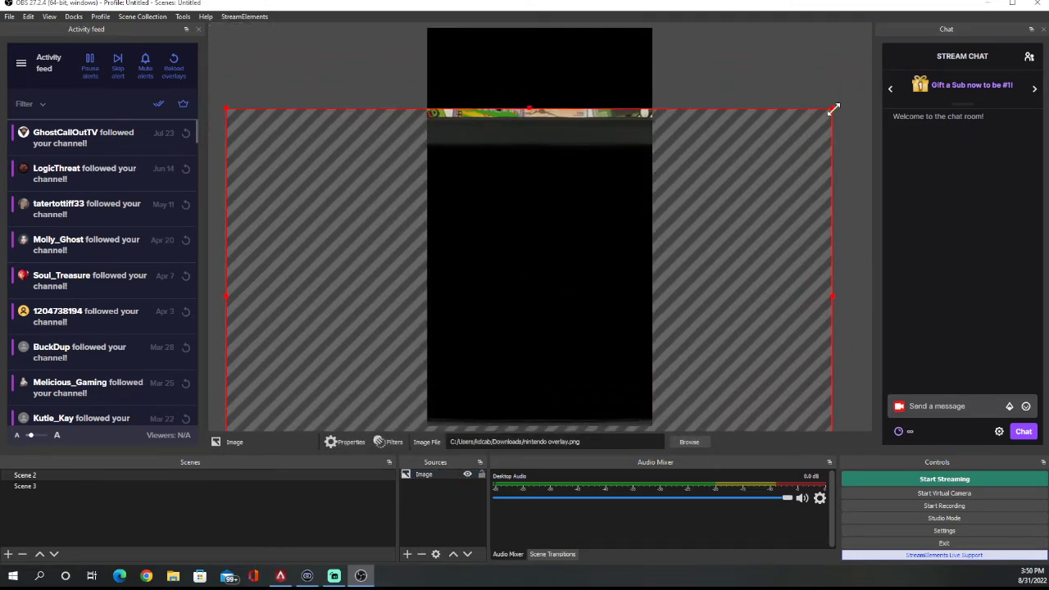
left_click_drag(833, 108, 673, 144)
left_click_drag(585, 245, 648, 176)
left_click_drag(742, 65, 748, 30)
left_click_drag(523, 408, 533, 424)
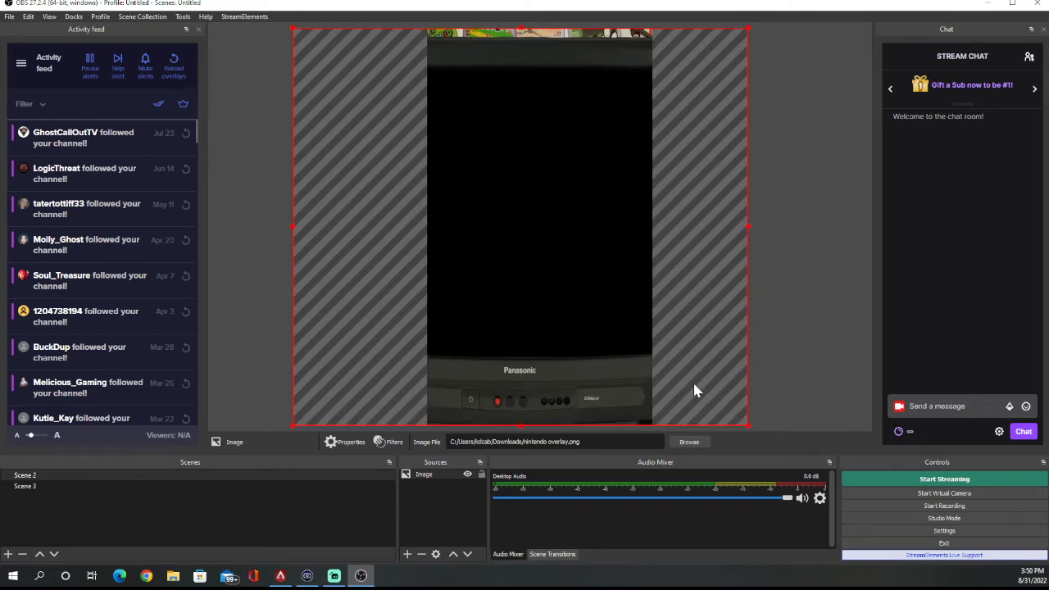
left_click_drag(694, 384, 707, 384)
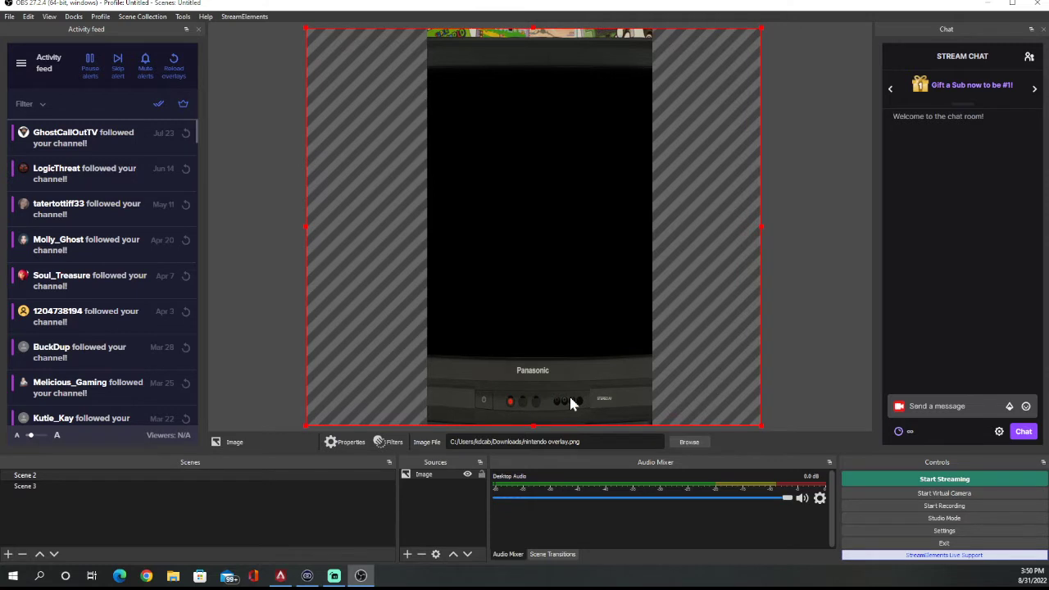
- Add a second image source named Image 2 to Scene 2
left_click(405, 556)
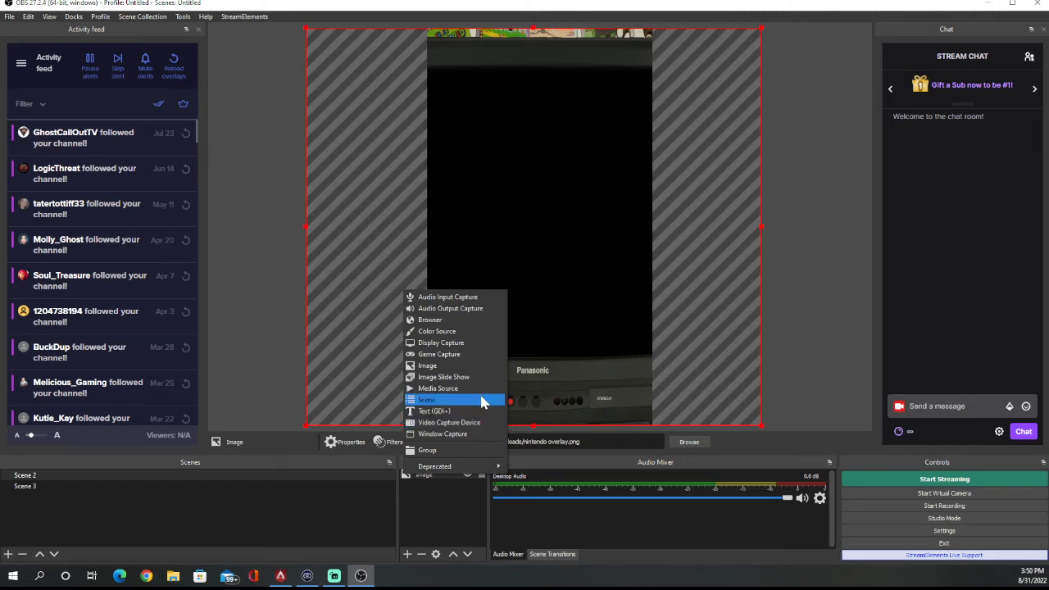
left_click(427, 528)
left_click(407, 555)
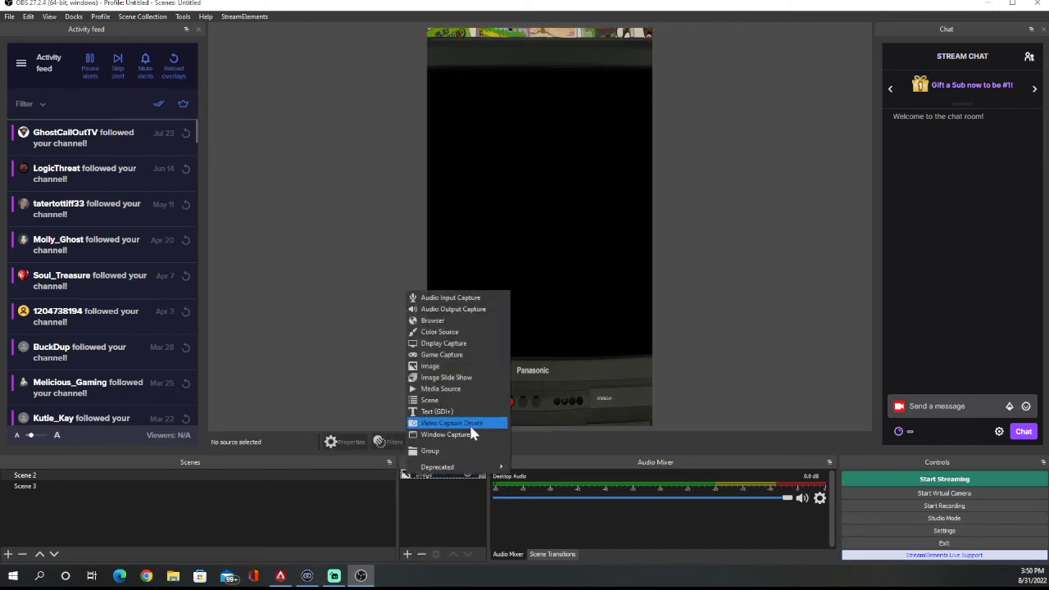
left_click(476, 366)
left_click(553, 364)
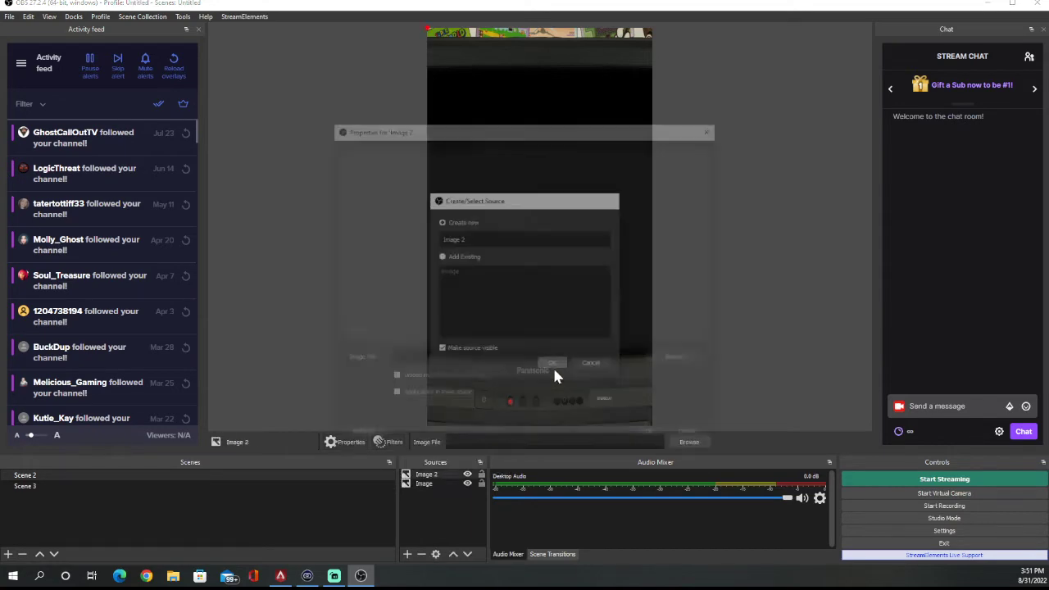
left_click(680, 359)
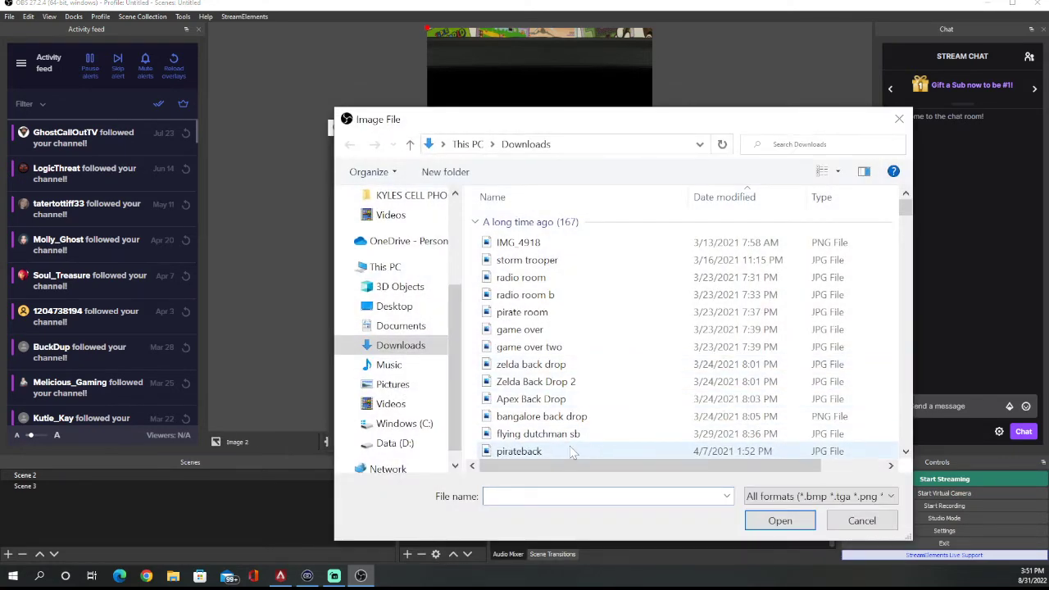
scroll(565, 446, "down", 15)
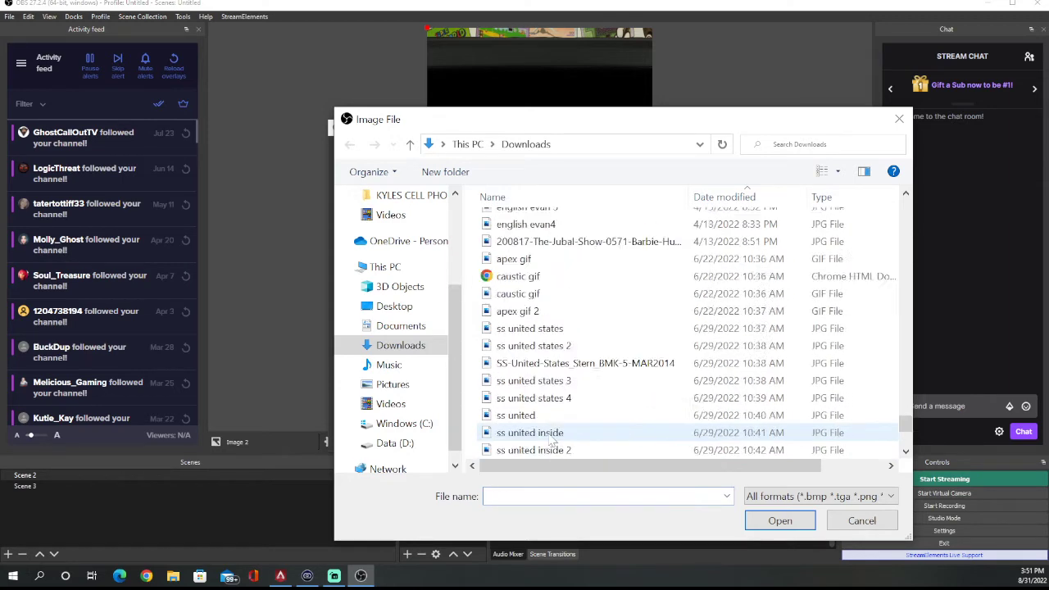
scroll(553, 439, "down", 4)
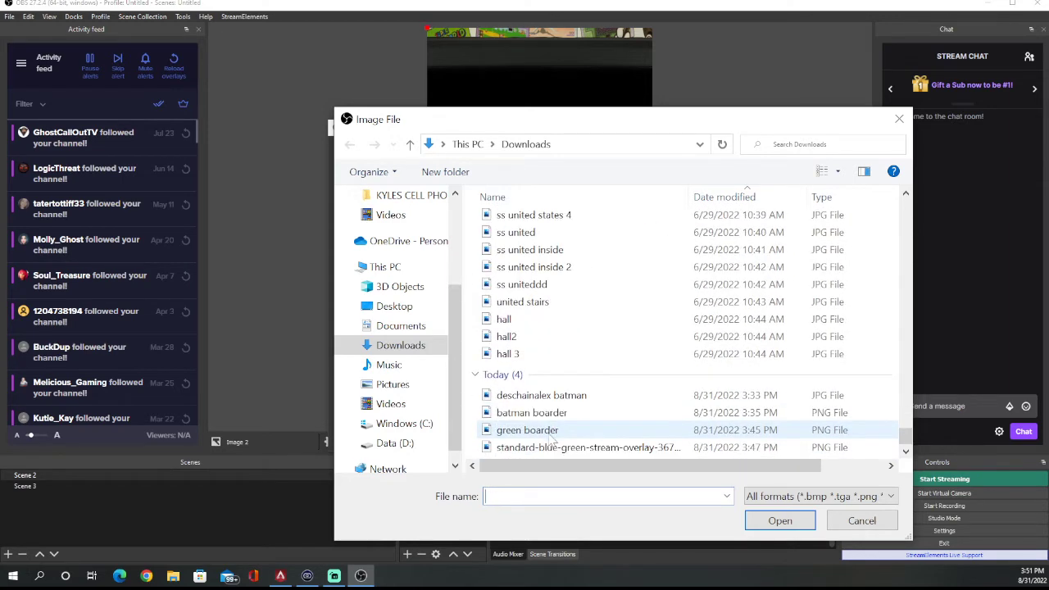
left_click(593, 396)
left_click(779, 520)
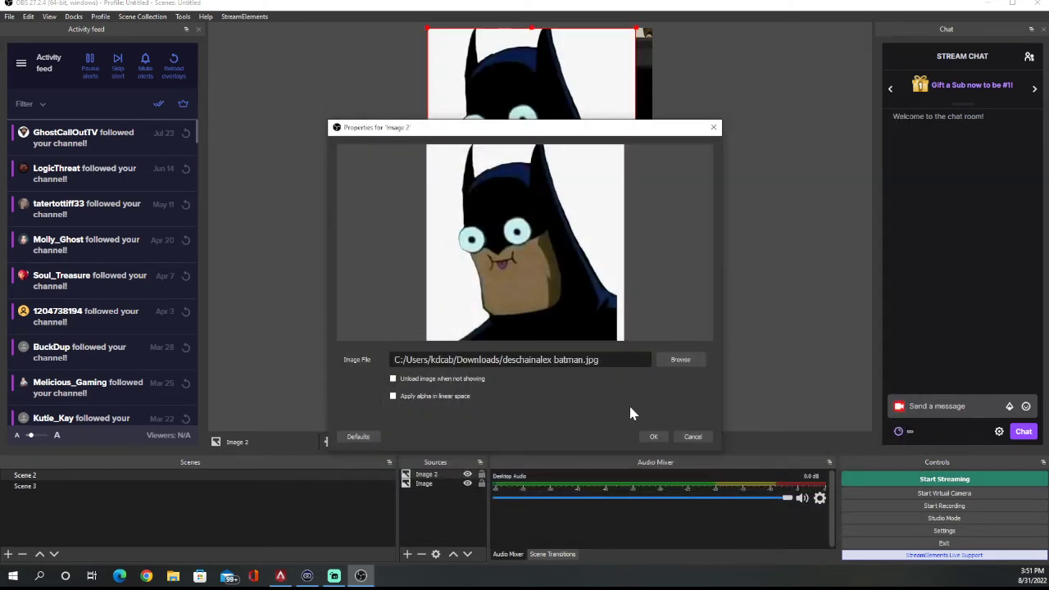
left_click(653, 436)
- Shrink the Batman image to a small square and place it at the top center of the canvas above the TV screen
left_click_drag(557, 201, 527, 169)
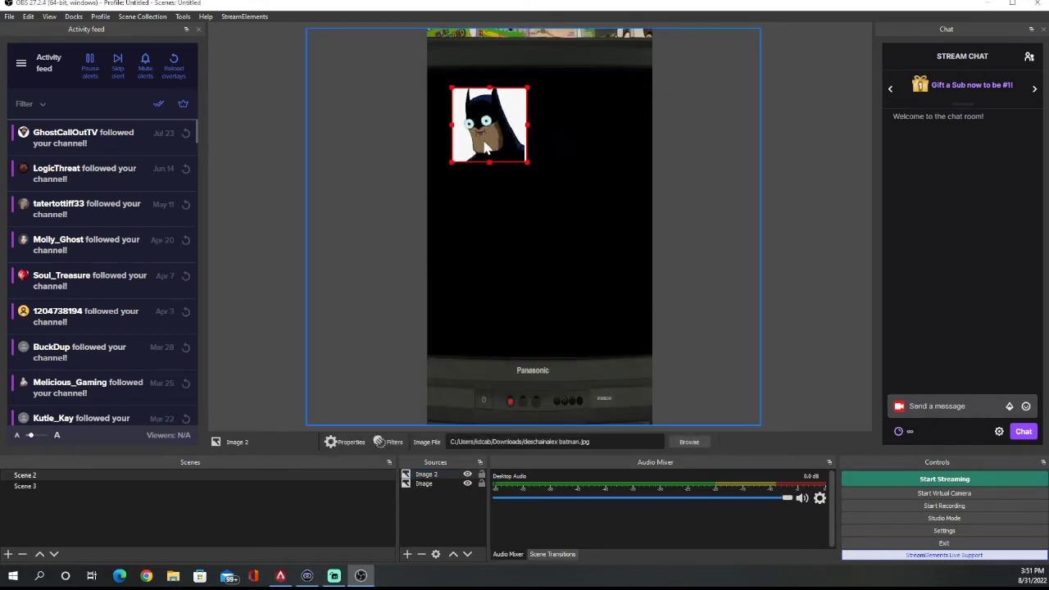
left_click_drag(485, 139, 534, 62)
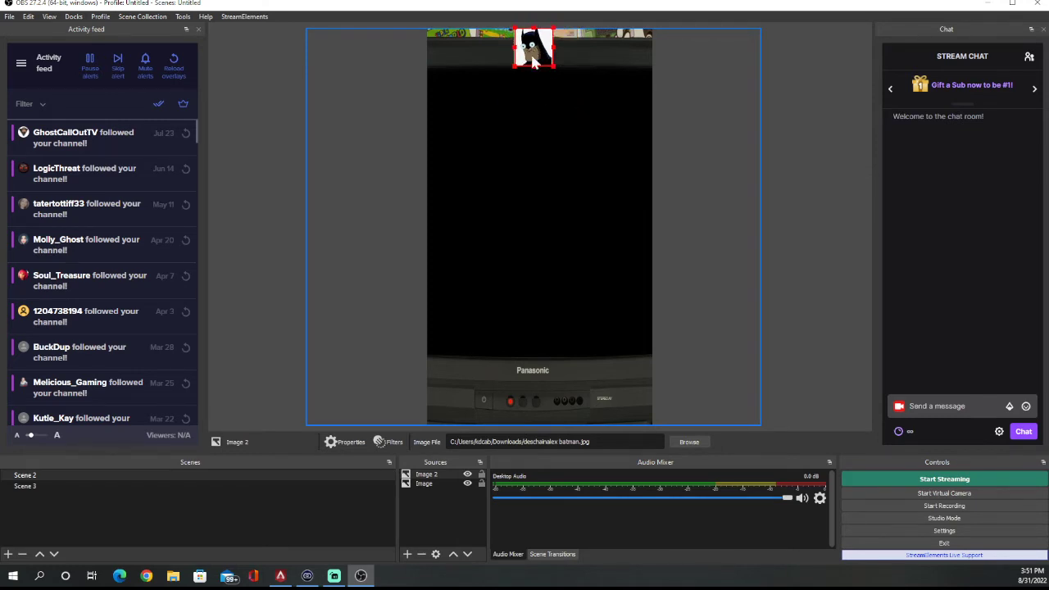
left_click(521, 264)
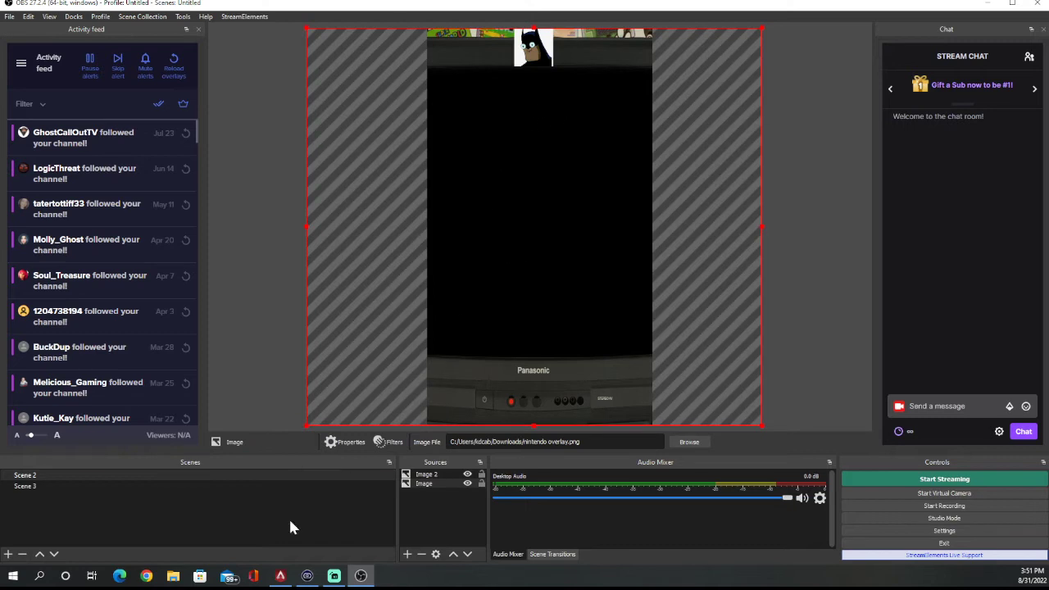
- Add a new Video Capture Device source to Scene 2 using the UVC Camera
left_click(406, 556)
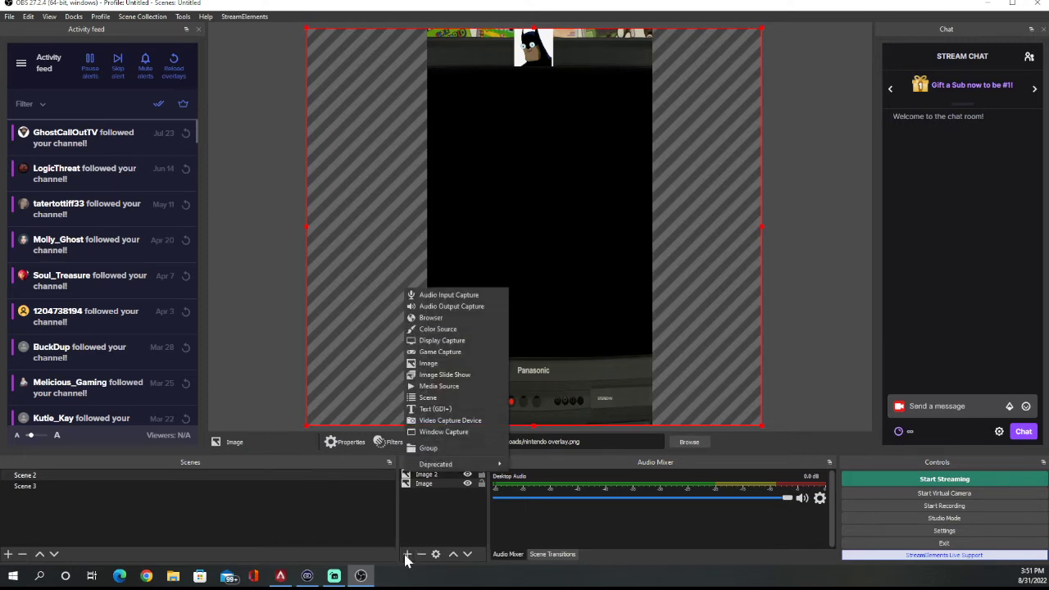
left_click(476, 420)
left_click(553, 365)
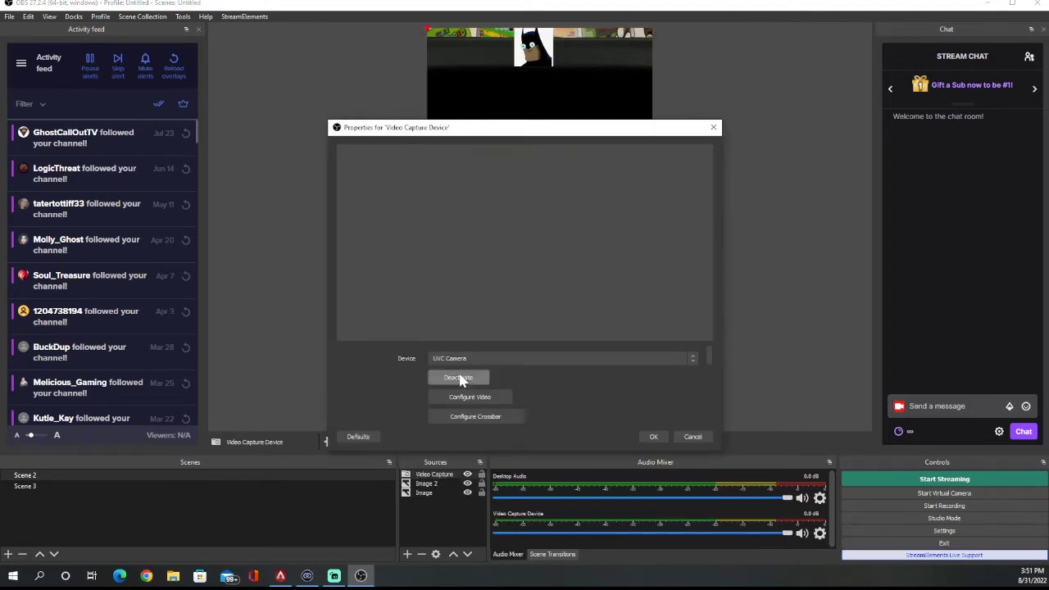
left_click(501, 359)
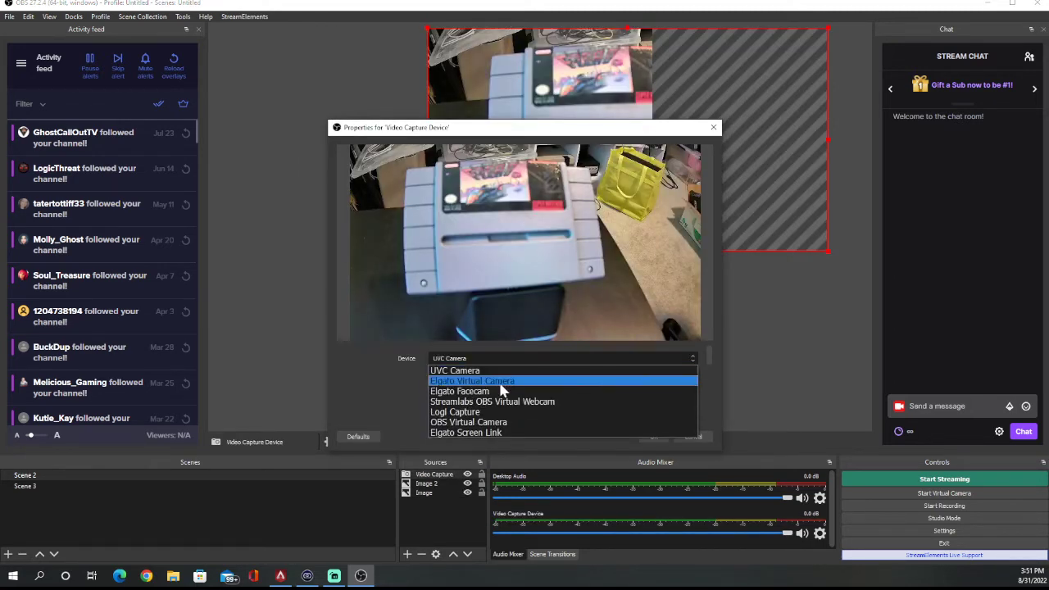
left_click(275, 409)
left_click(652, 436)
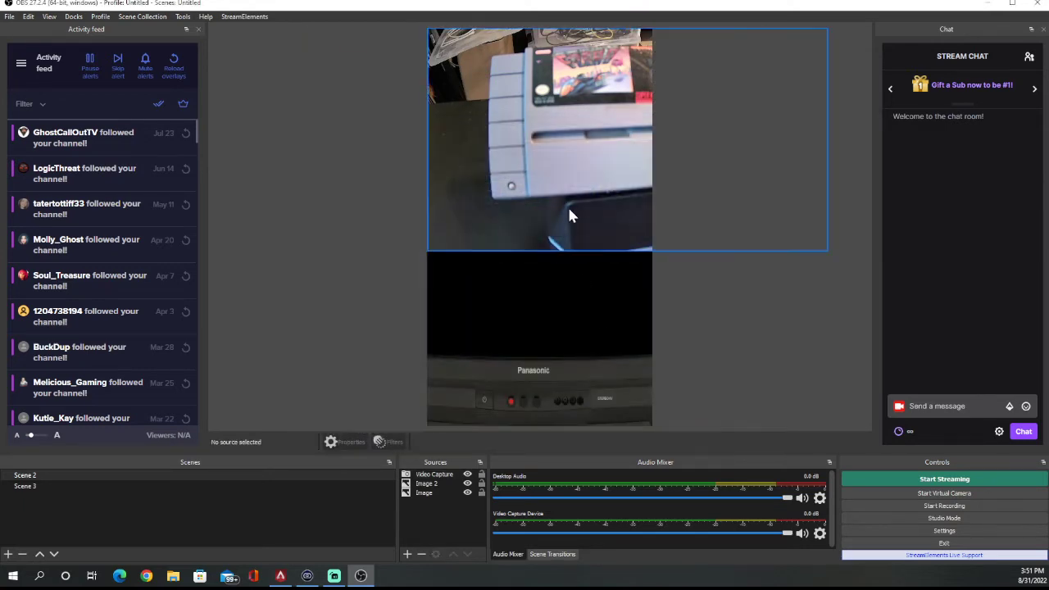
- Order the UVC Camera source beneath both image sources and move its feed to the lower part of the TV screen
left_click_drag(567, 216, 484, 323)
left_click_drag(425, 479, 423, 495)
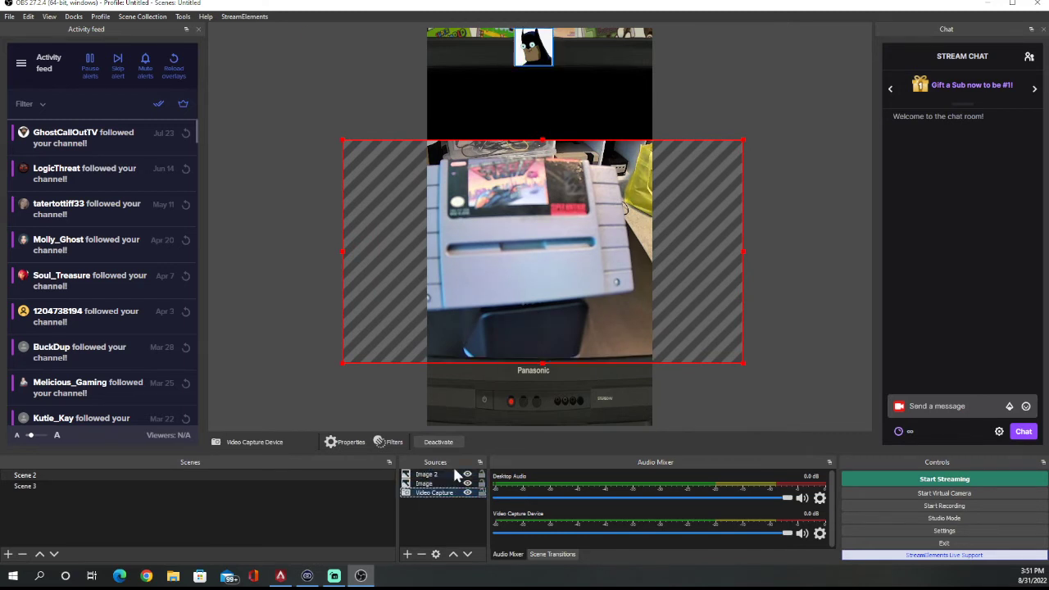
left_click_drag(528, 322, 550, 373)
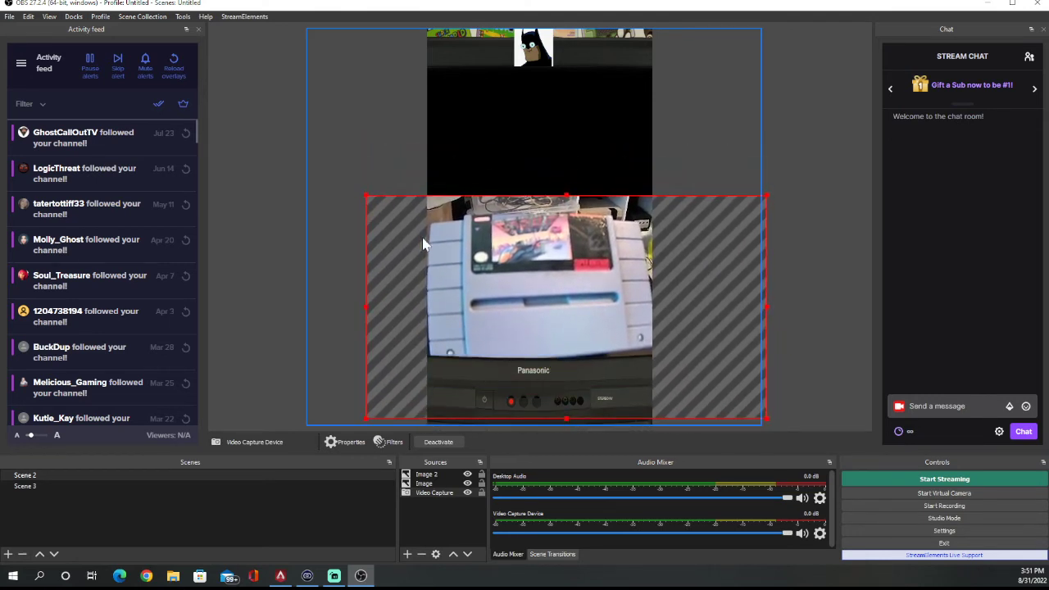
- Shrink the console camera feed and position it to fill the lower part of the TV screen across the canvas width
left_click_drag(369, 199, 507, 281)
left_click_drag(558, 308, 489, 289)
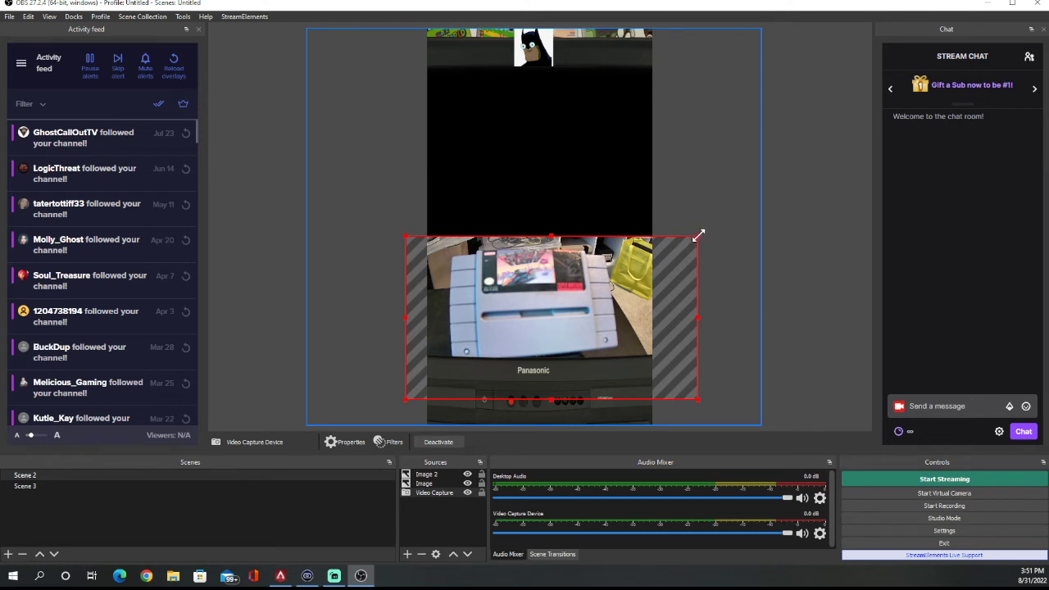
left_click_drag(698, 237, 673, 250)
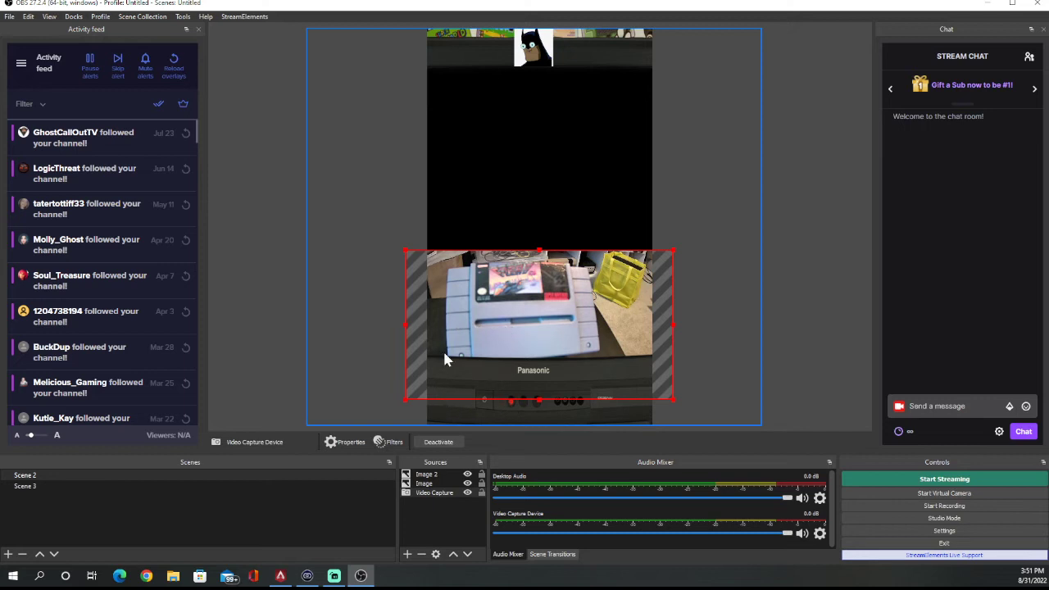
left_click_drag(549, 329, 559, 320)
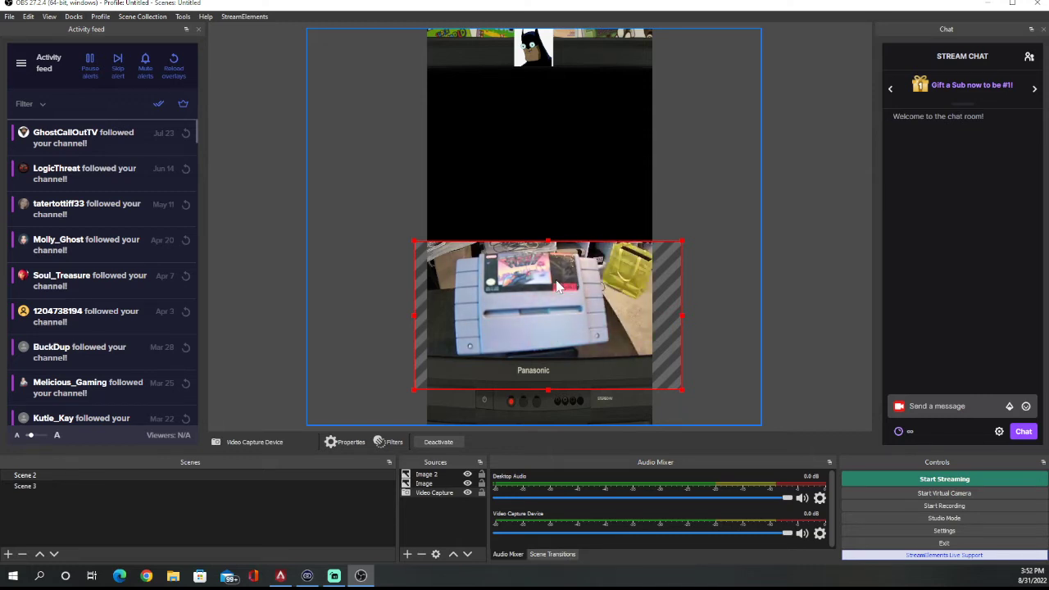
left_click_drag(681, 241, 709, 225)
left_click_drag(613, 287, 606, 288)
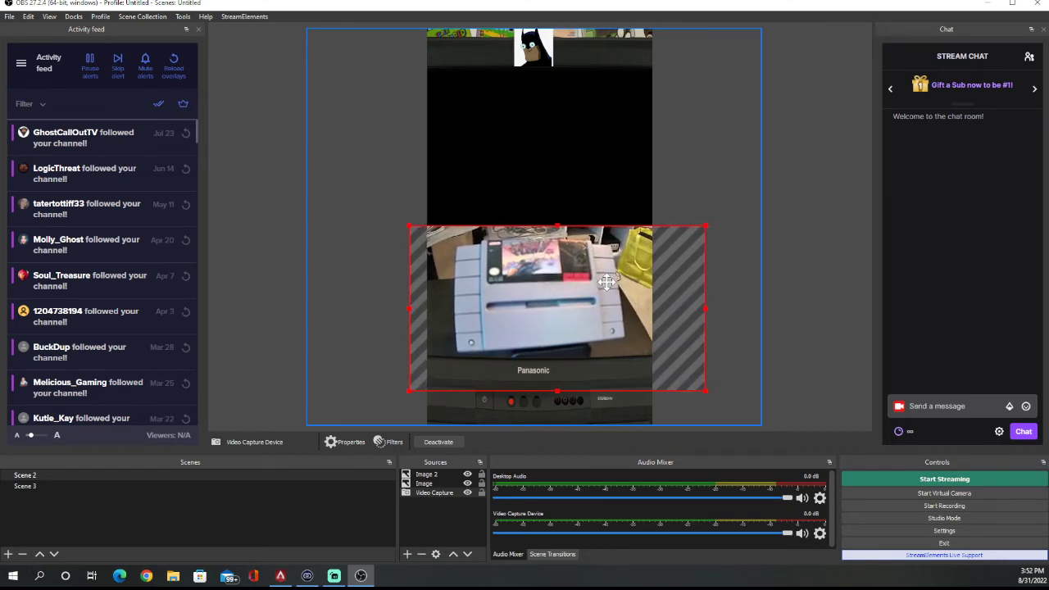
- Add another video capture source named Video Capture Device 3 and set its device to the Elgato camera feed showing the face webcam
left_click(407, 554)
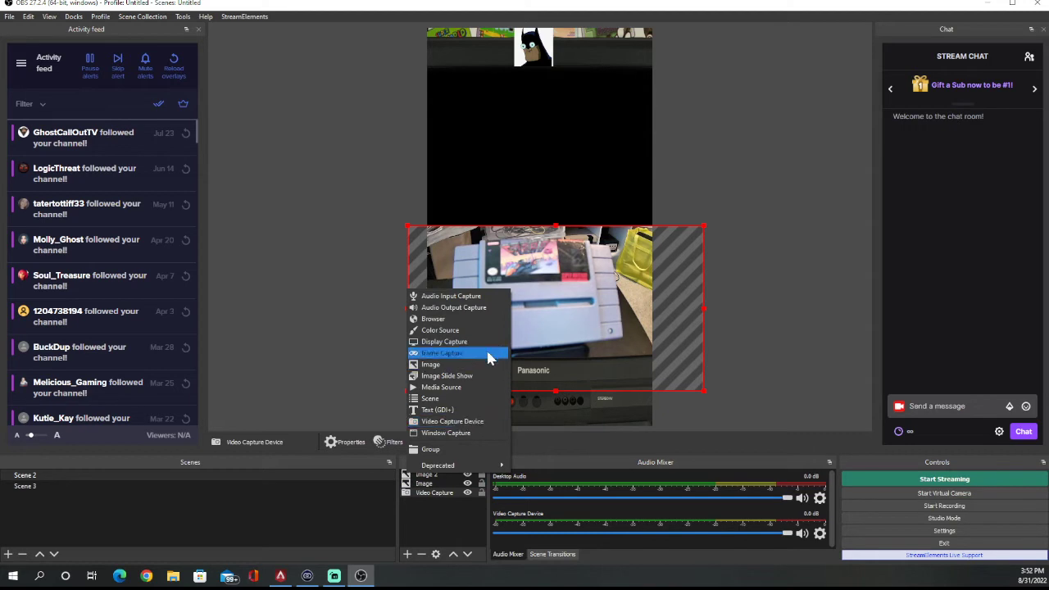
left_click(480, 422)
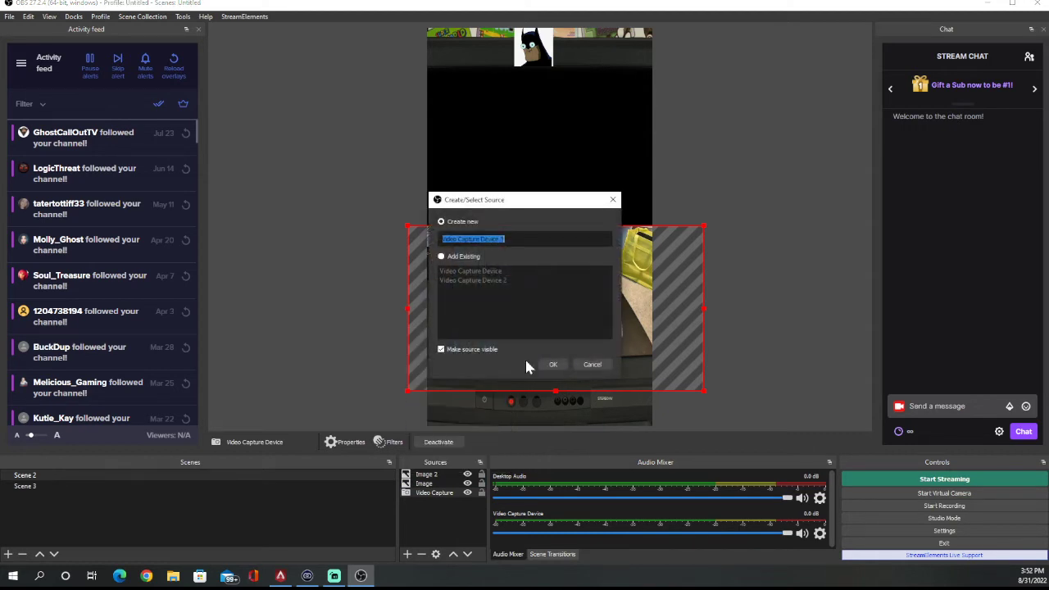
left_click(548, 363)
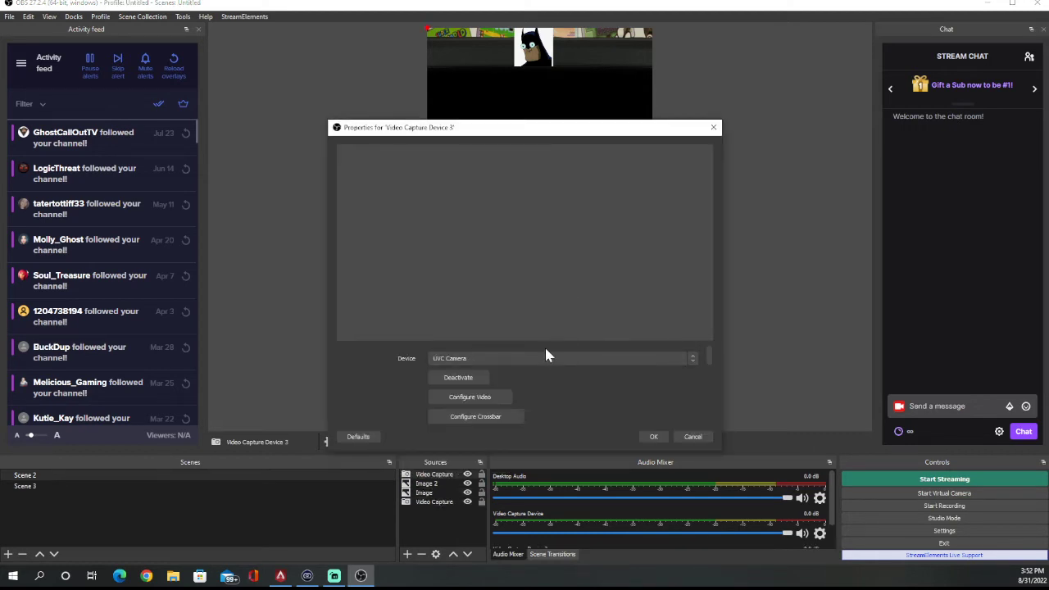
left_click(548, 358)
left_click(542, 393)
left_click(499, 361)
left_click(435, 380)
left_click(651, 436)
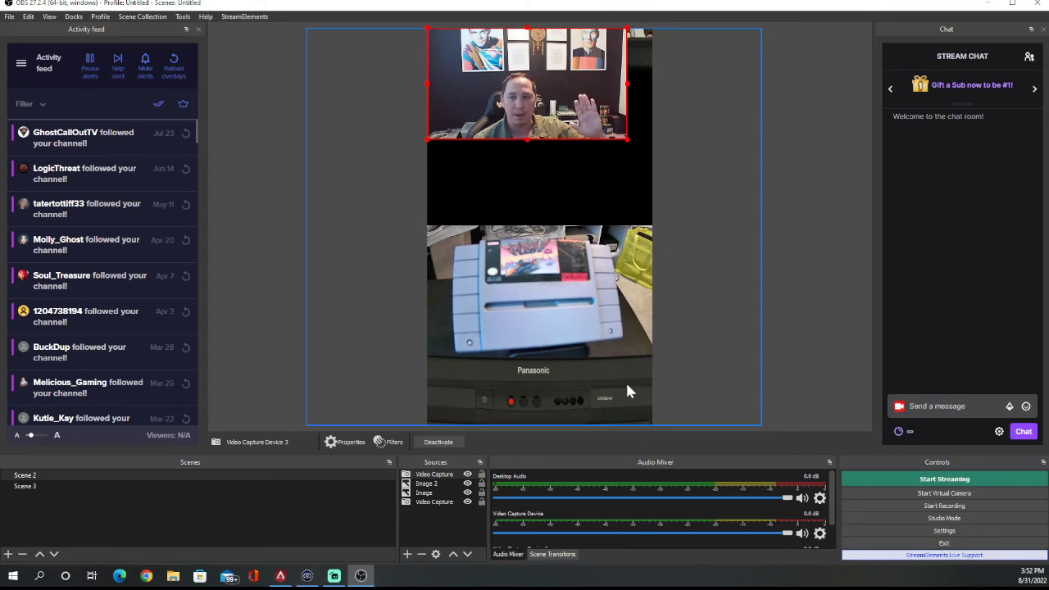
- Order the webcam source beneath both image sources and place its feed in the upper part of the TV screen
left_click_drag(524, 99, 525, 151)
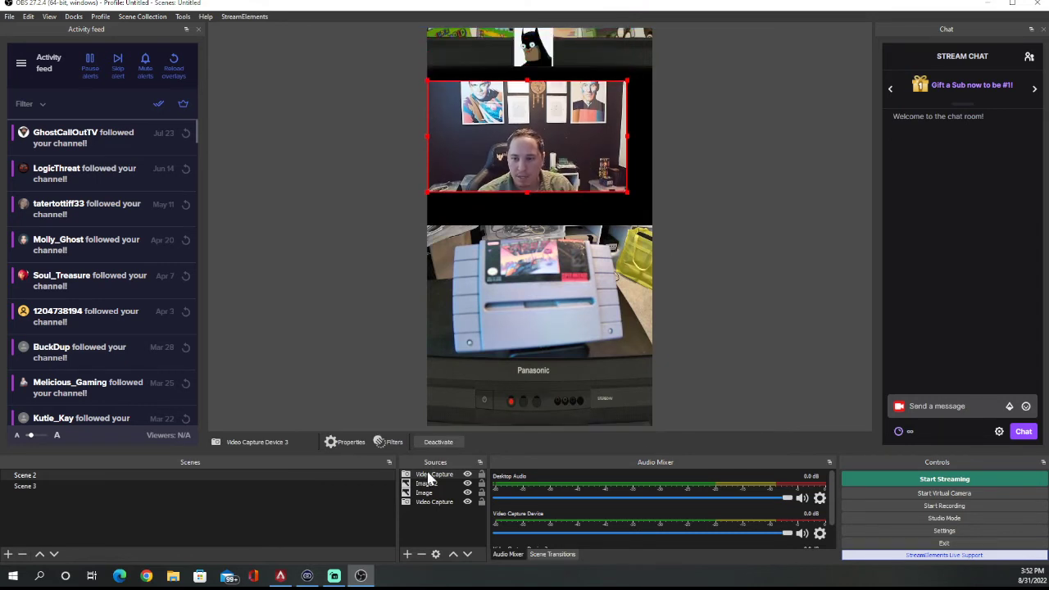
left_click_drag(430, 478, 449, 495)
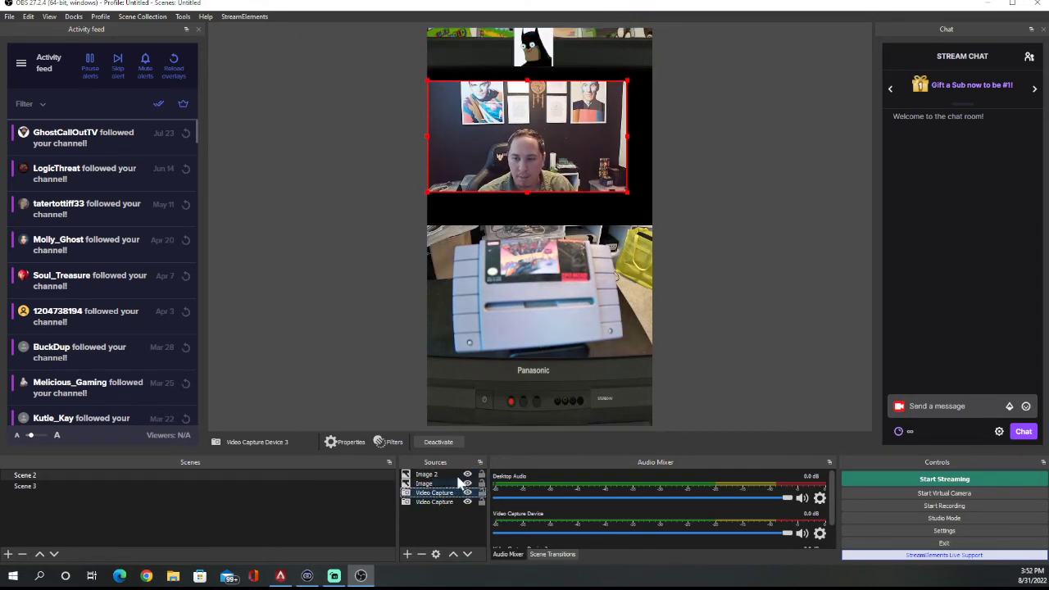
left_click_drag(556, 161, 556, 140)
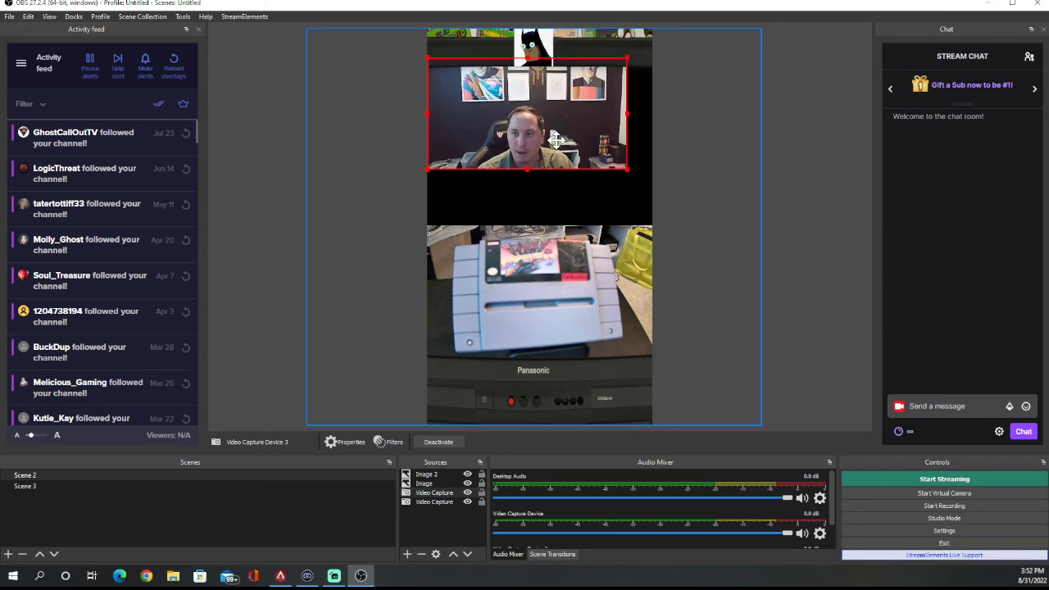
- Enlarge the webcam feed to span the canvas width and reach down to the console camera feed
left_click_drag(627, 169, 584, 171)
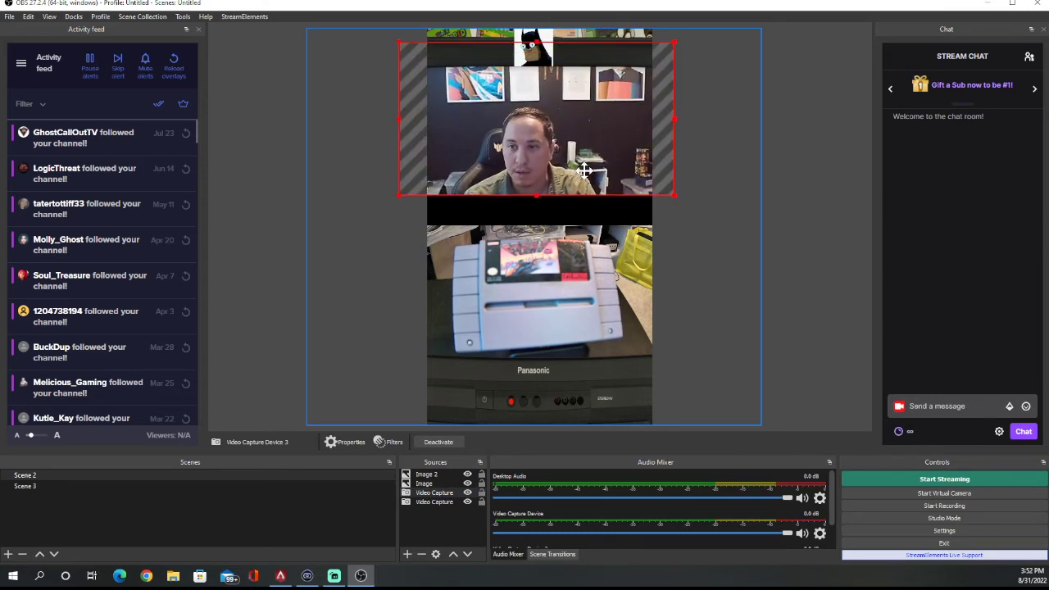
left_click_drag(672, 197, 660, 220)
left_click_drag(619, 193, 608, 197)
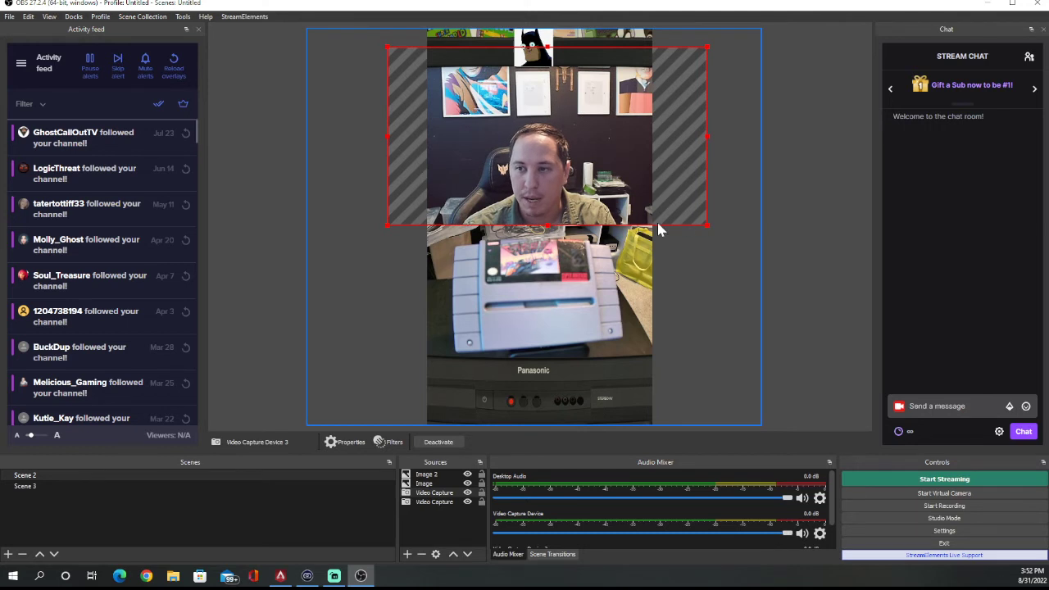
- Nudge the TV overlay image slightly left and fine-tune the webcam feed's position above the console feed
left_click(418, 250)
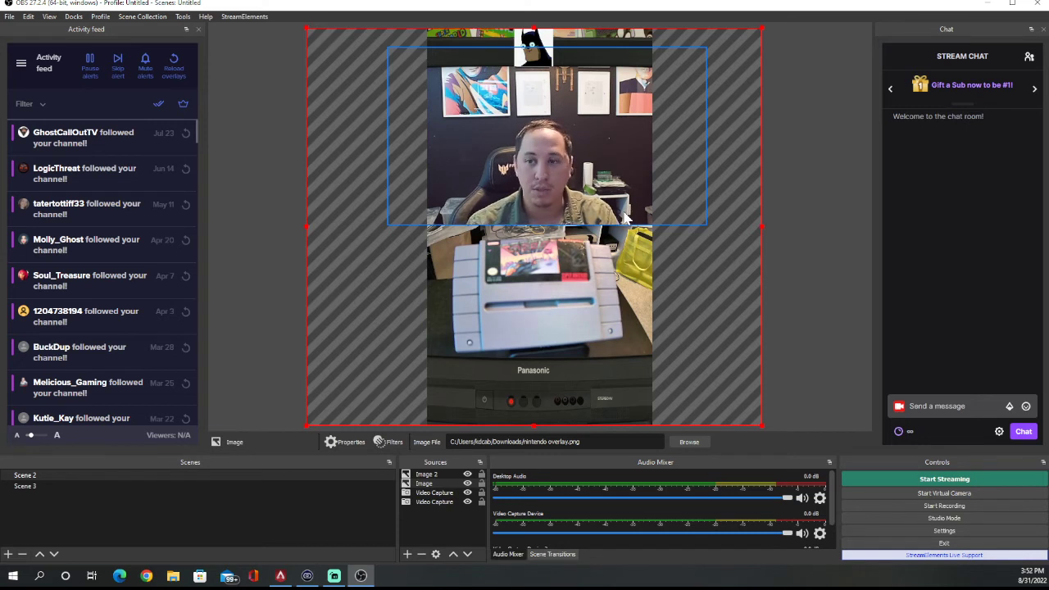
mouse_move(597, 199)
left_mouse_down()
mouse_move(594, 183)
mouse_move(594, 199)
left_mouse_up()
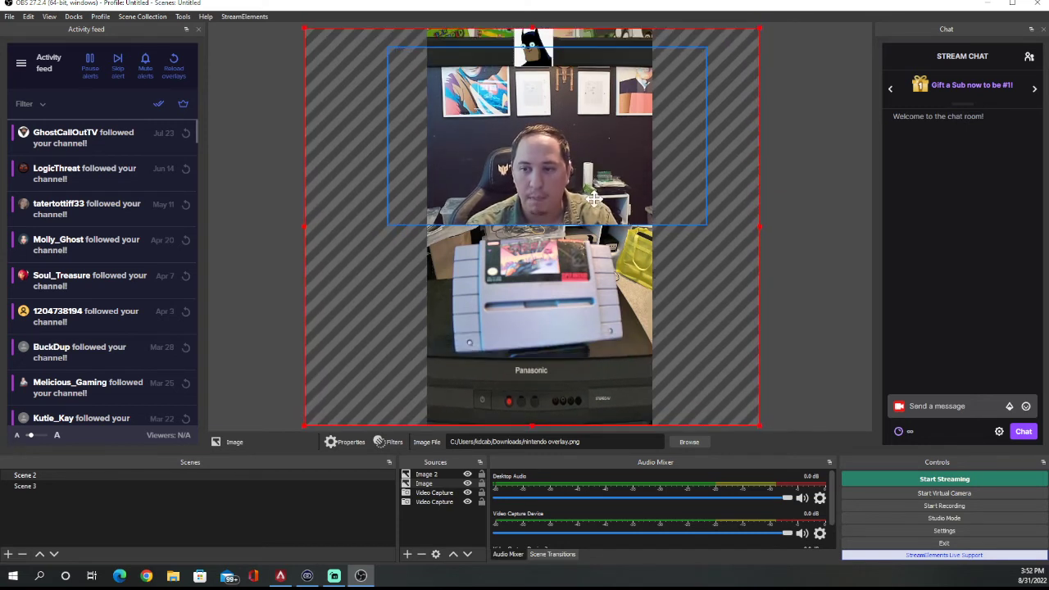
left_click(547, 175)
mouse_move(548, 174)
left_mouse_down()
mouse_move(544, 143)
mouse_move(549, 178)
left_mouse_up()
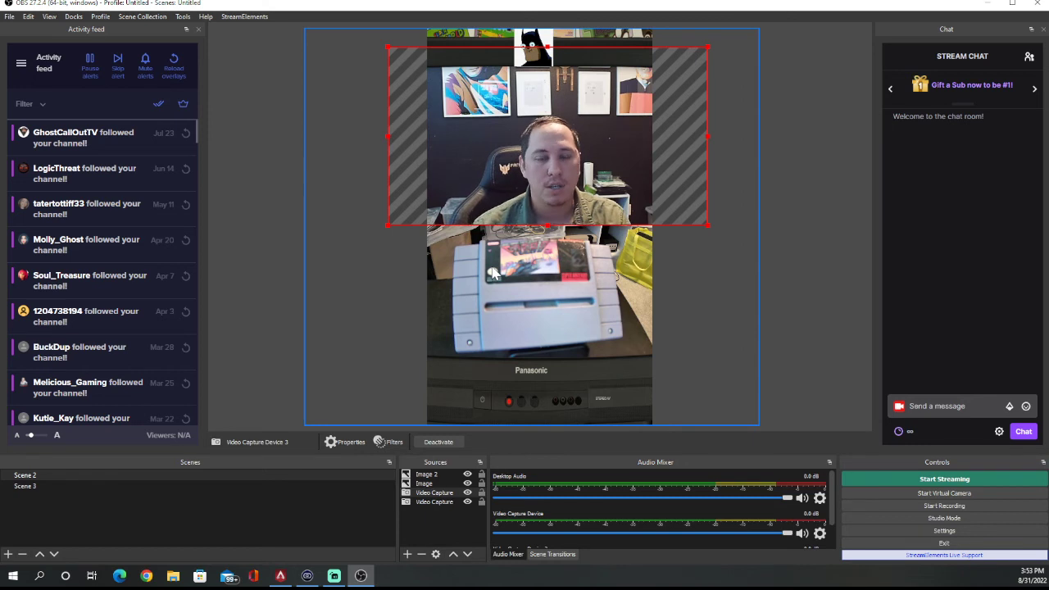
- View Scene 3 and return to Scene 2
left_click(405, 303)
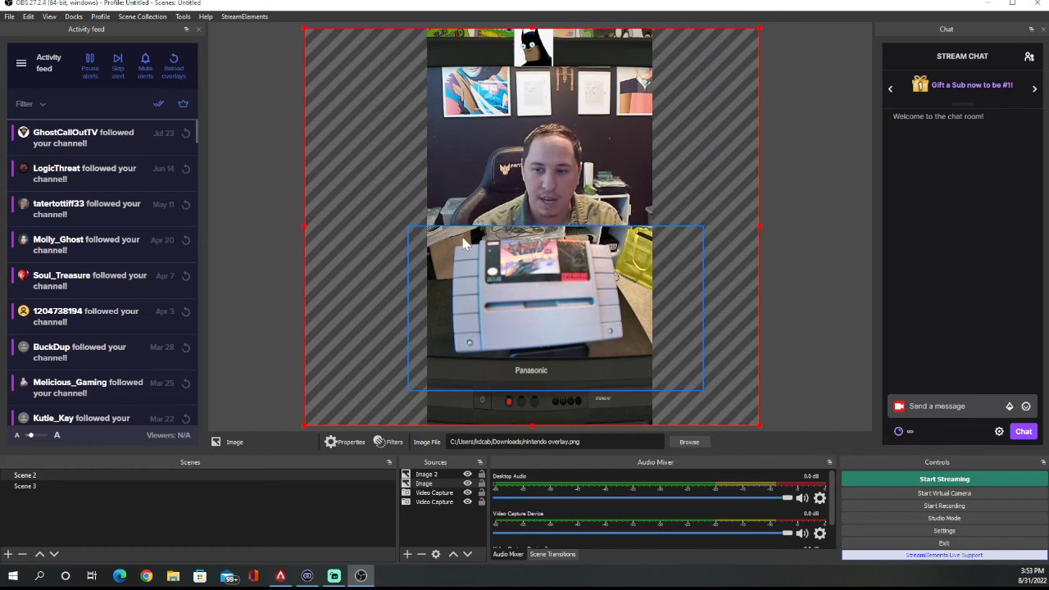
left_click(408, 555)
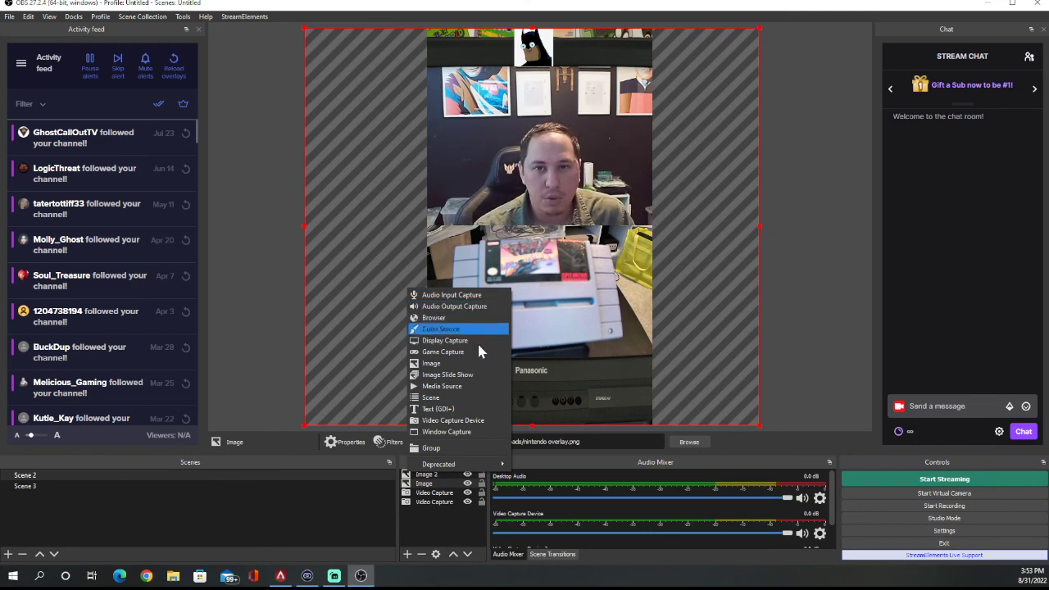
left_click(377, 486)
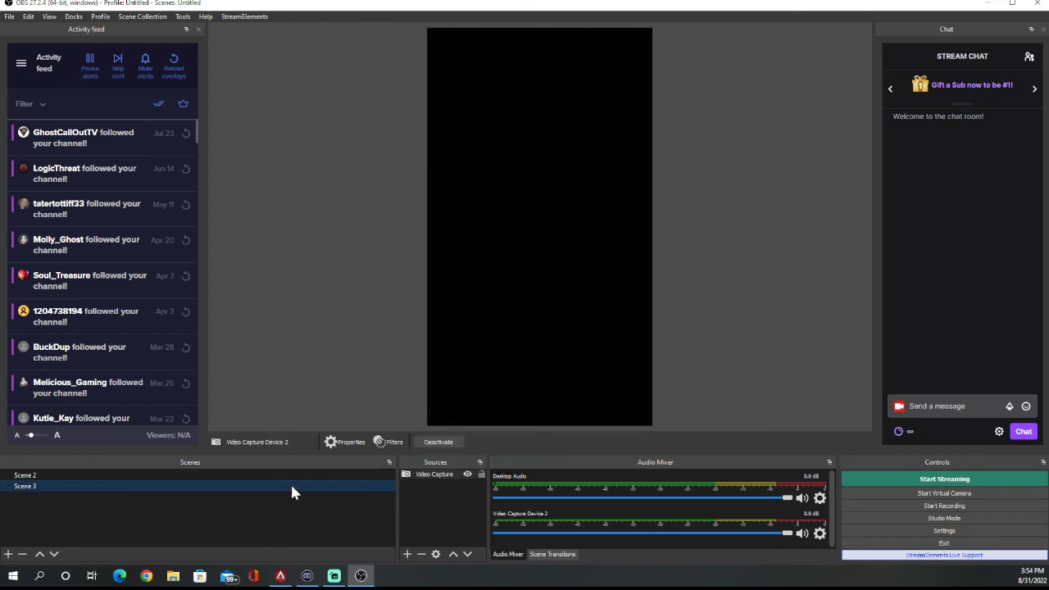
left_click(293, 475)
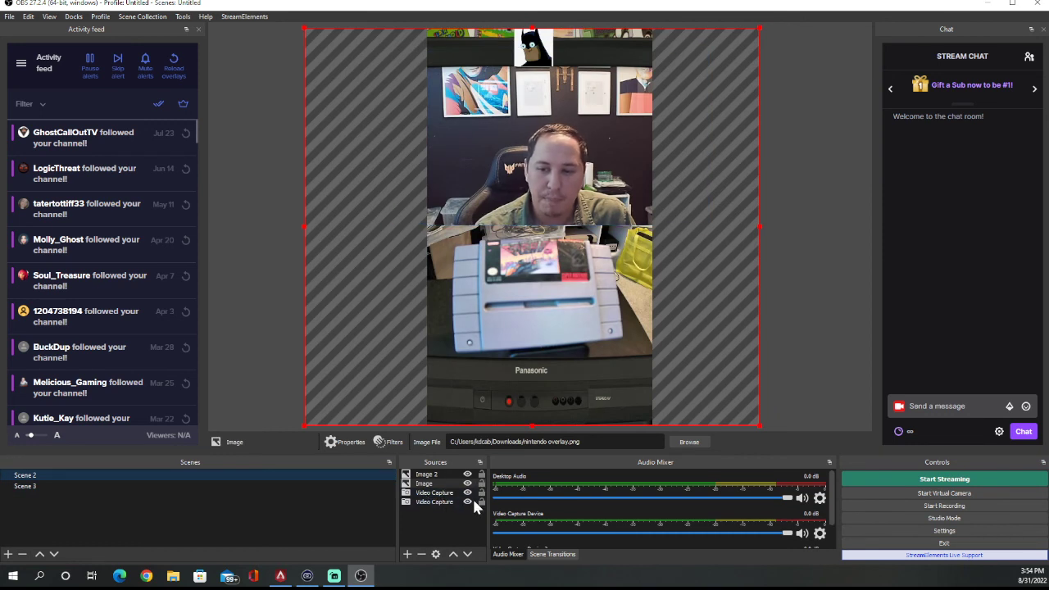